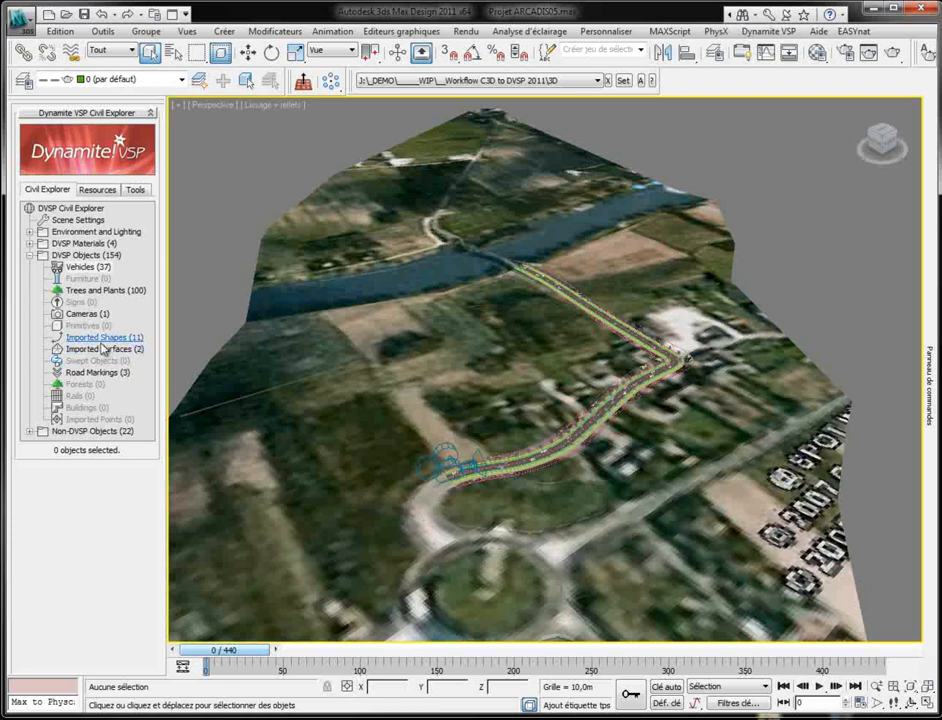
# Step: Check which import options are offered for the Imported Shapes category
pyautogui.click(102, 337)
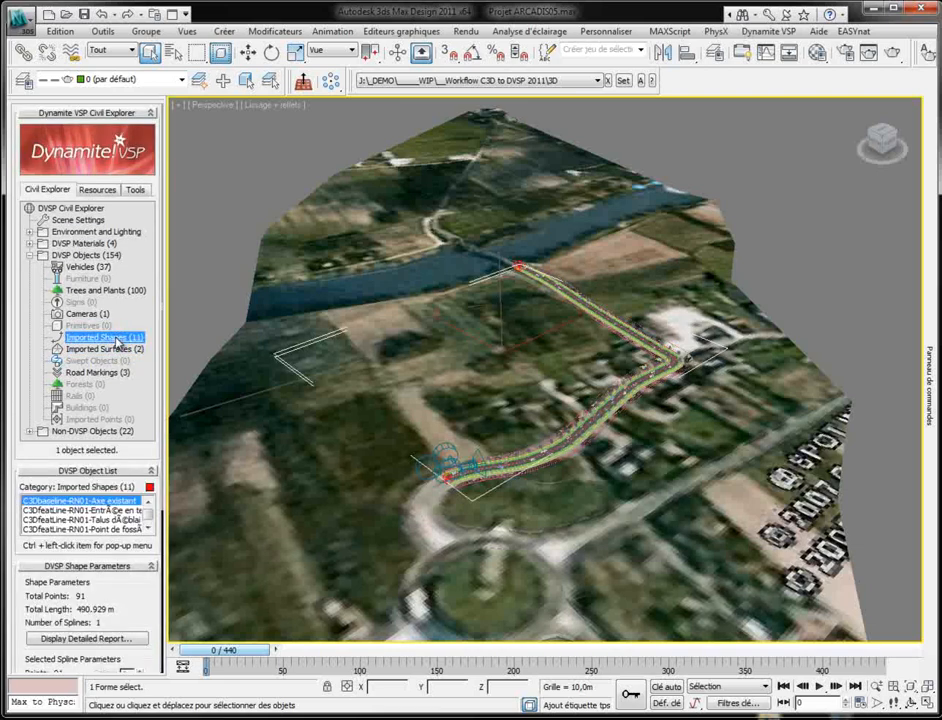
pyautogui.rightClick(118, 341)
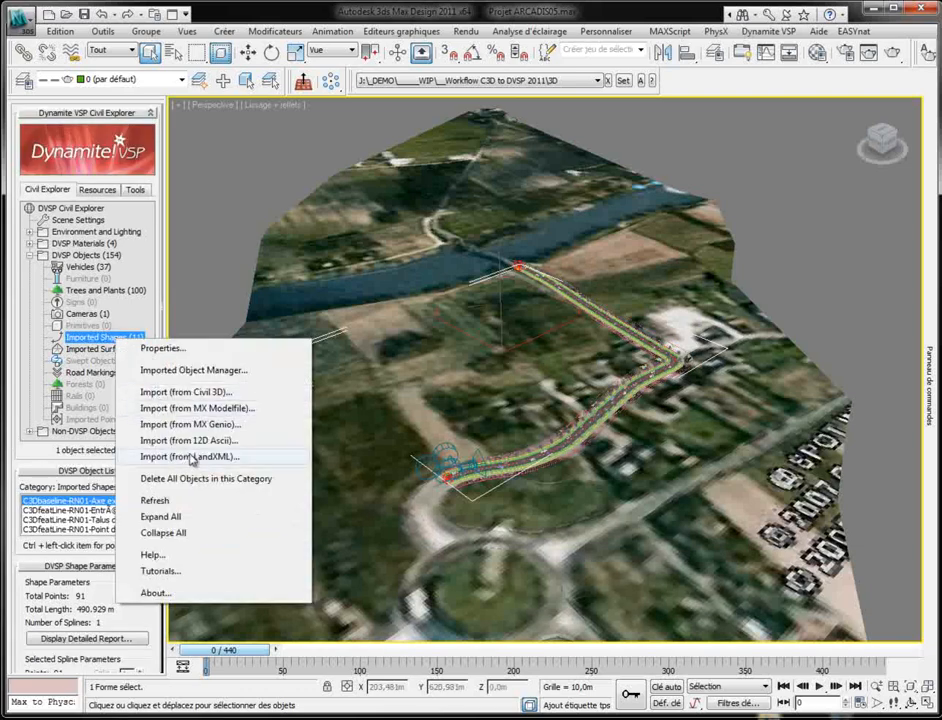
pyautogui.click(308, 153)
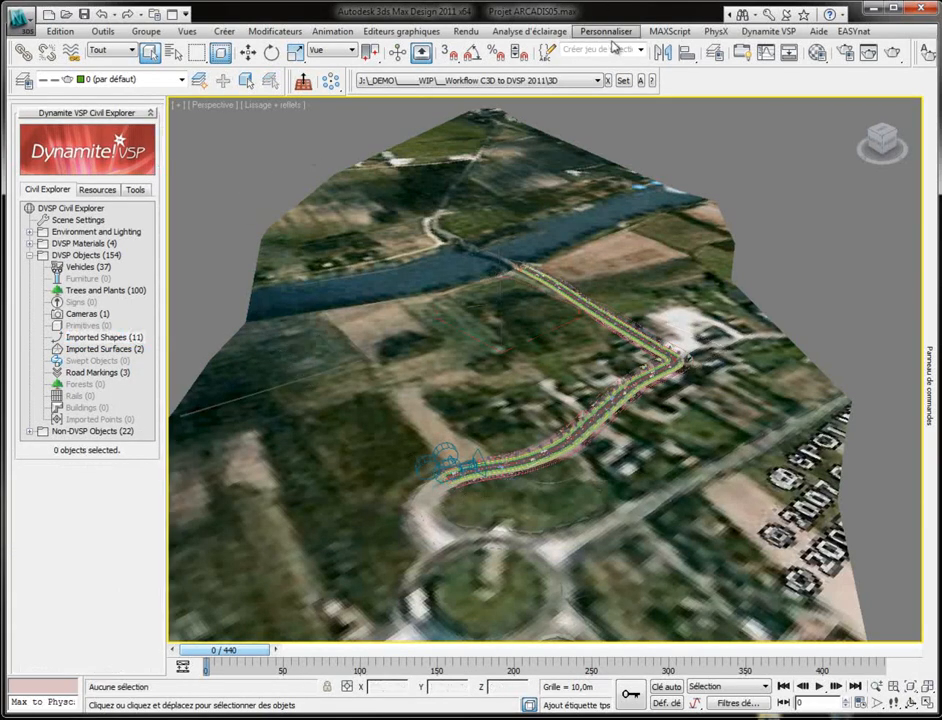
# Step: Start a Dynamite VSP geometry import for DXF files
pyautogui.click(767, 31)
pyautogui.moveTo(787, 258)
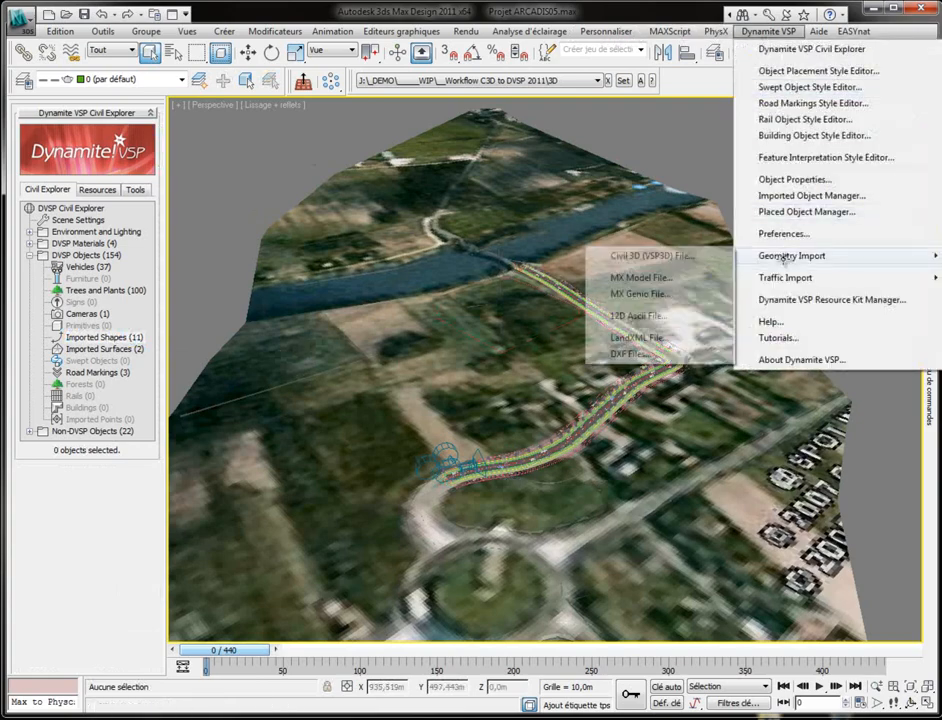
pyautogui.click(622, 356)
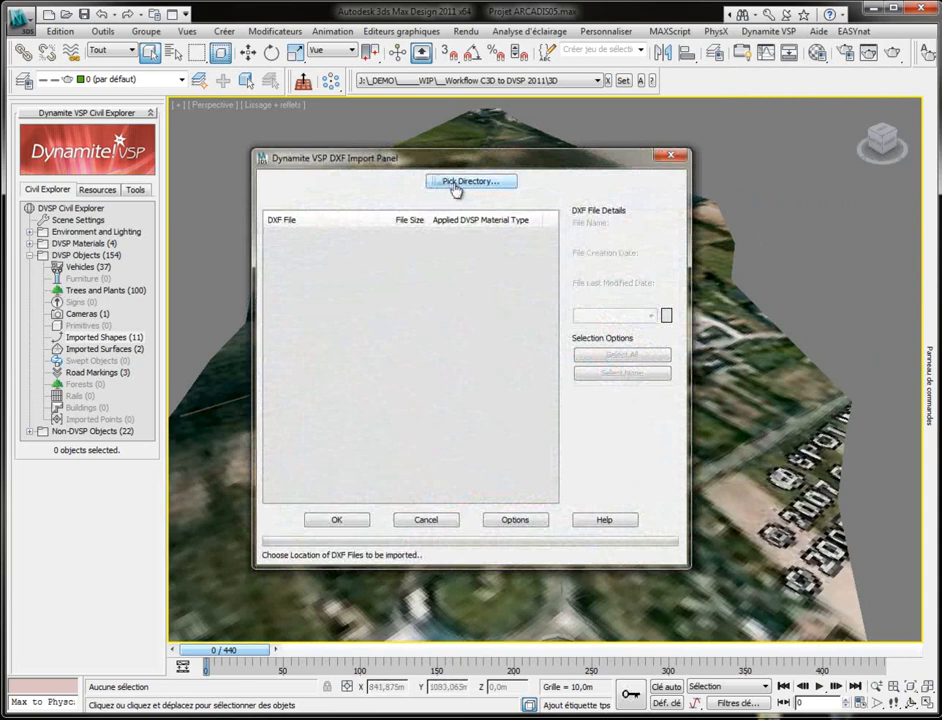
# Step: Set the DXF source directory to the import folder inside _DEMO, WIP, __Workflow C3D to DVSP 2011, 3D on drive J
pyautogui.click(458, 183)
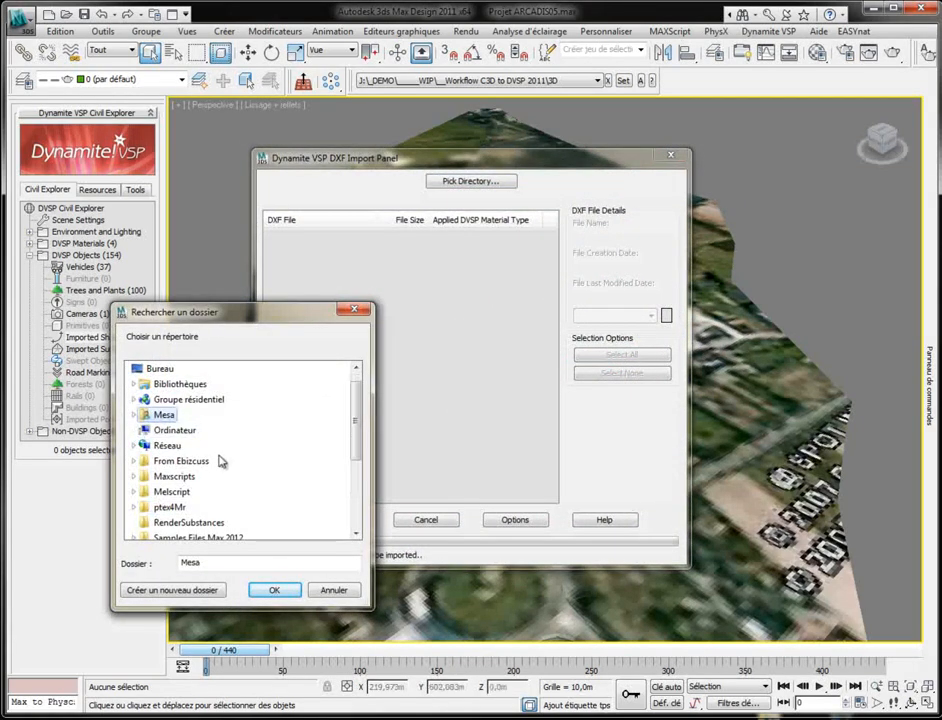
pyautogui.click(134, 430)
pyautogui.click(139, 462)
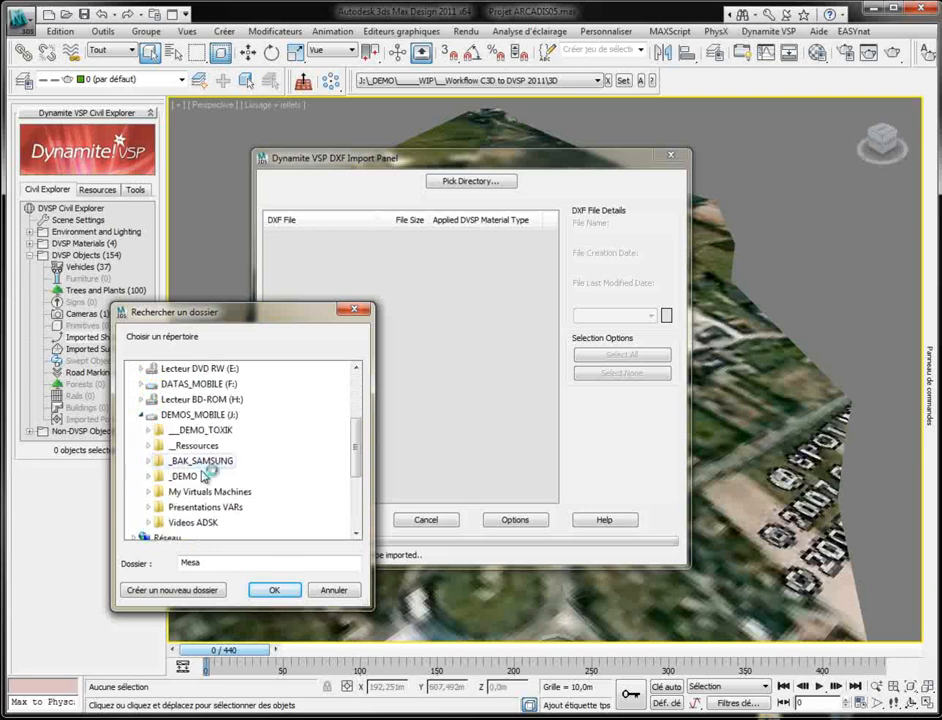
pyautogui.click(195, 477)
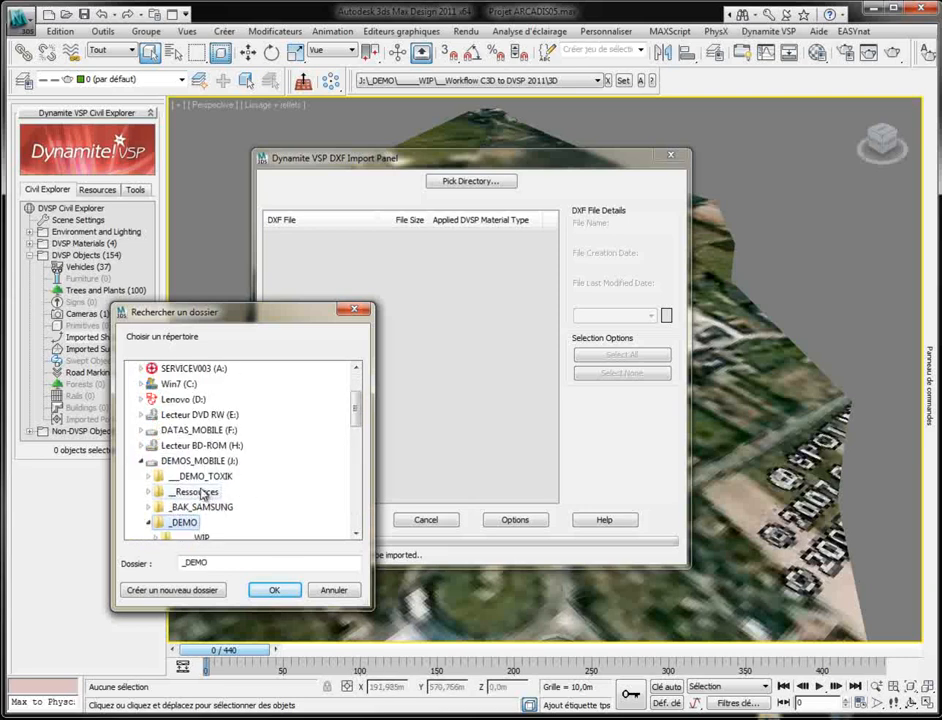
pyautogui.click(232, 492)
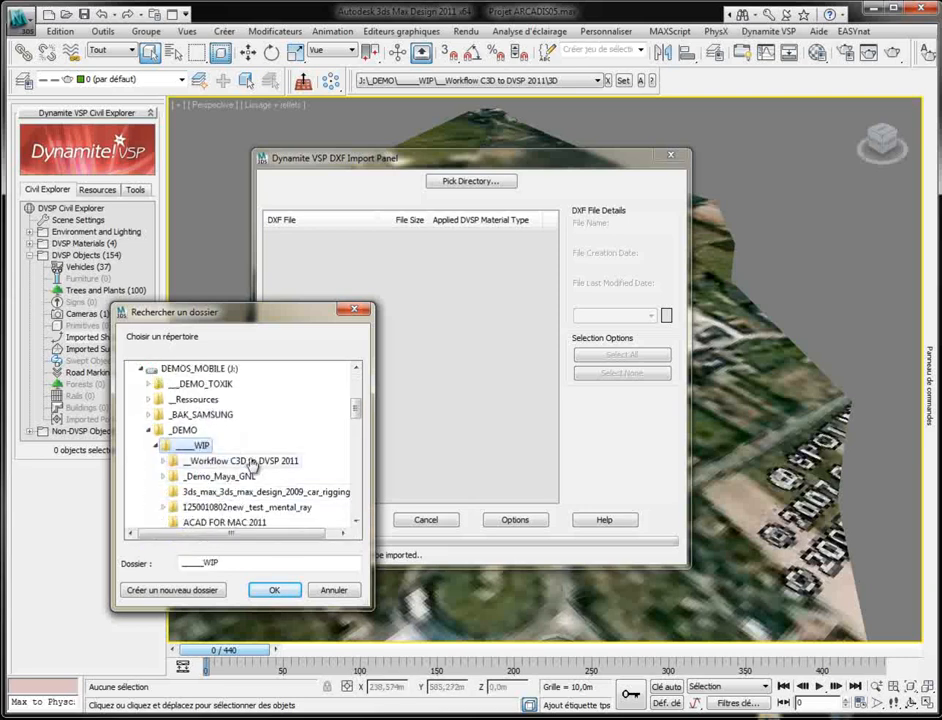
pyautogui.click(243, 461)
pyautogui.click(195, 430)
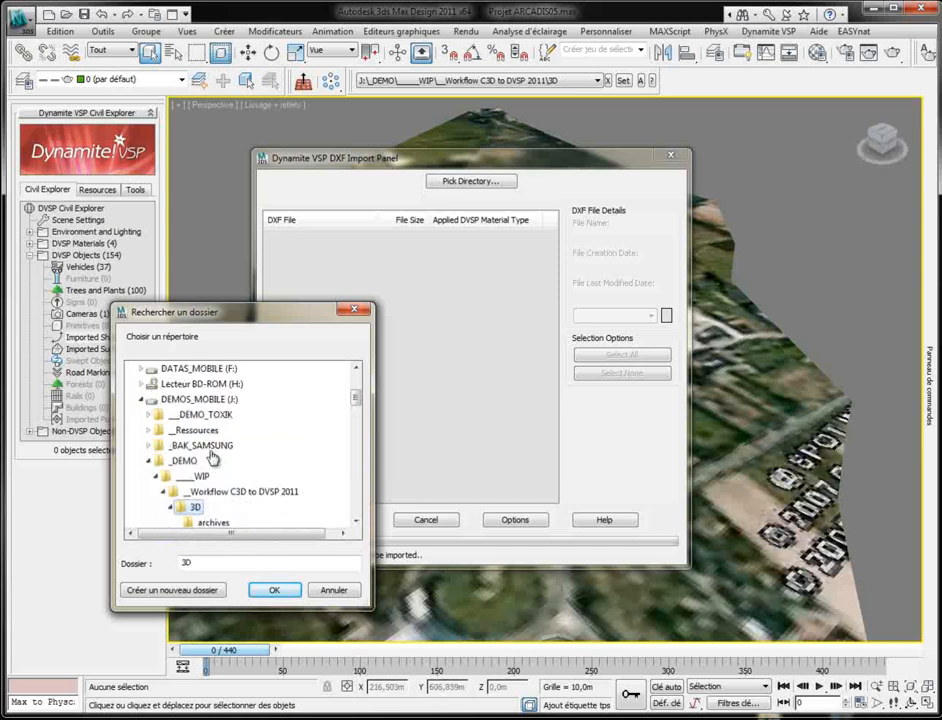
pyautogui.click(212, 477)
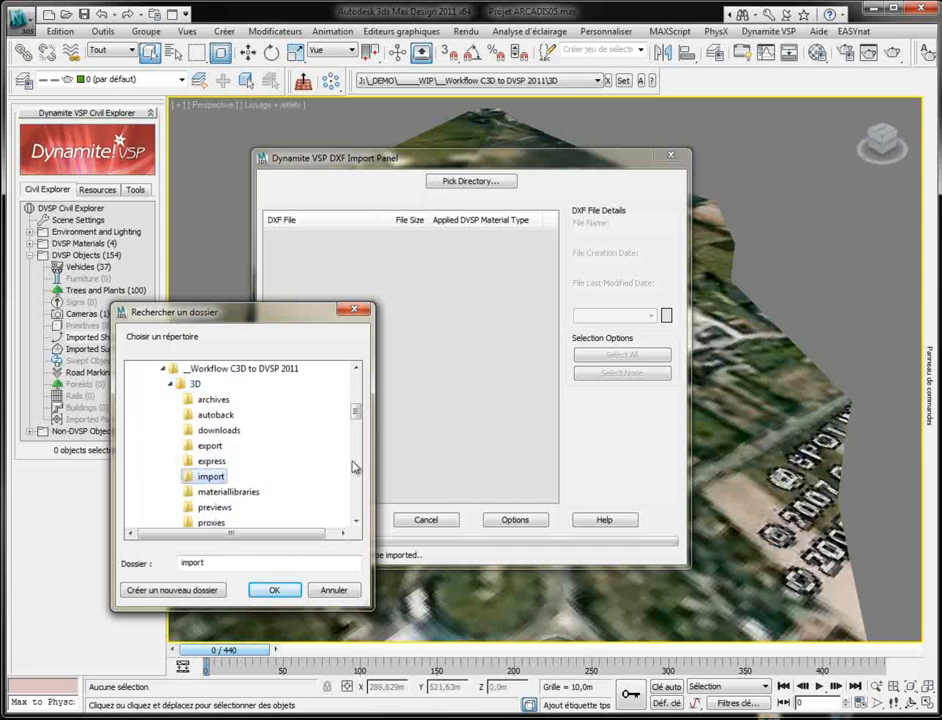
pyautogui.click(273, 590)
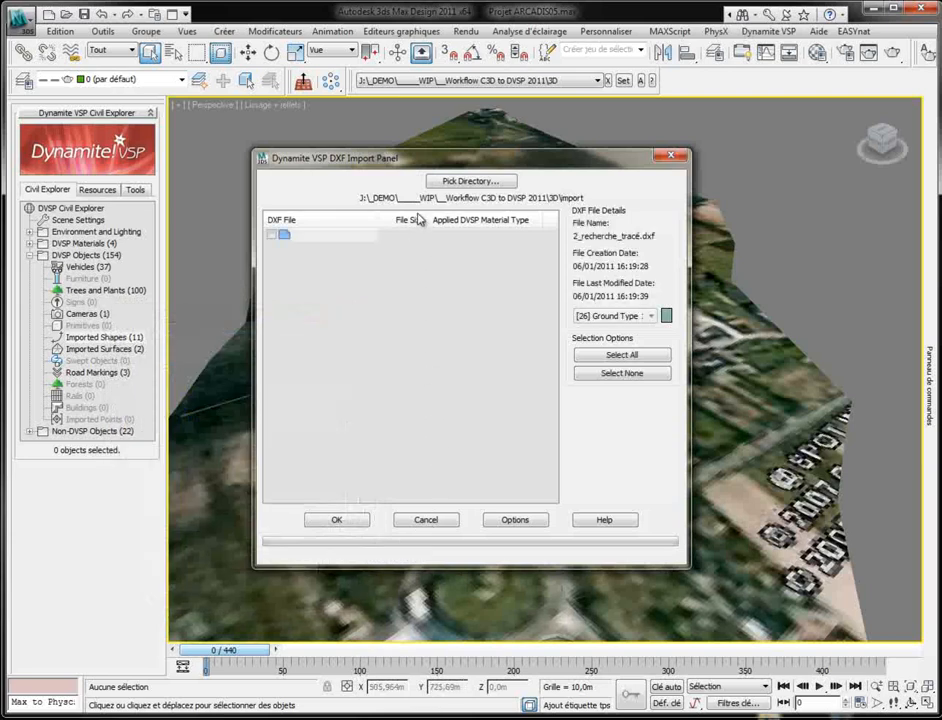
# Step: Mark 2_recherche_tracé.dxf for import, reviewing the available material types and keeping [26] Ground Type 1
pyautogui.click(312, 237)
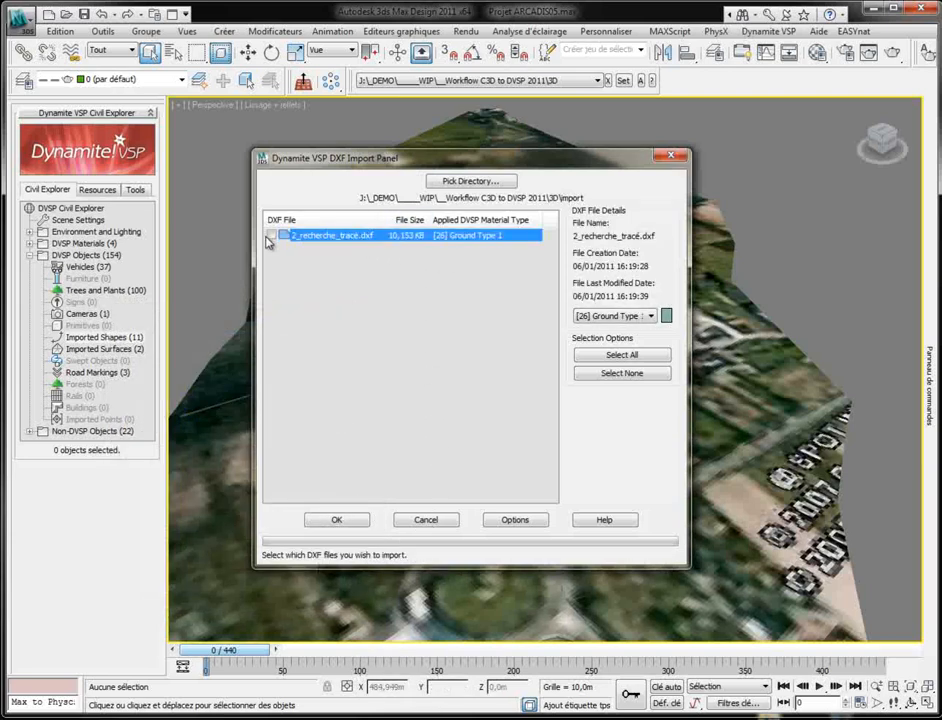
pyautogui.click(272, 236)
pyautogui.click(637, 318)
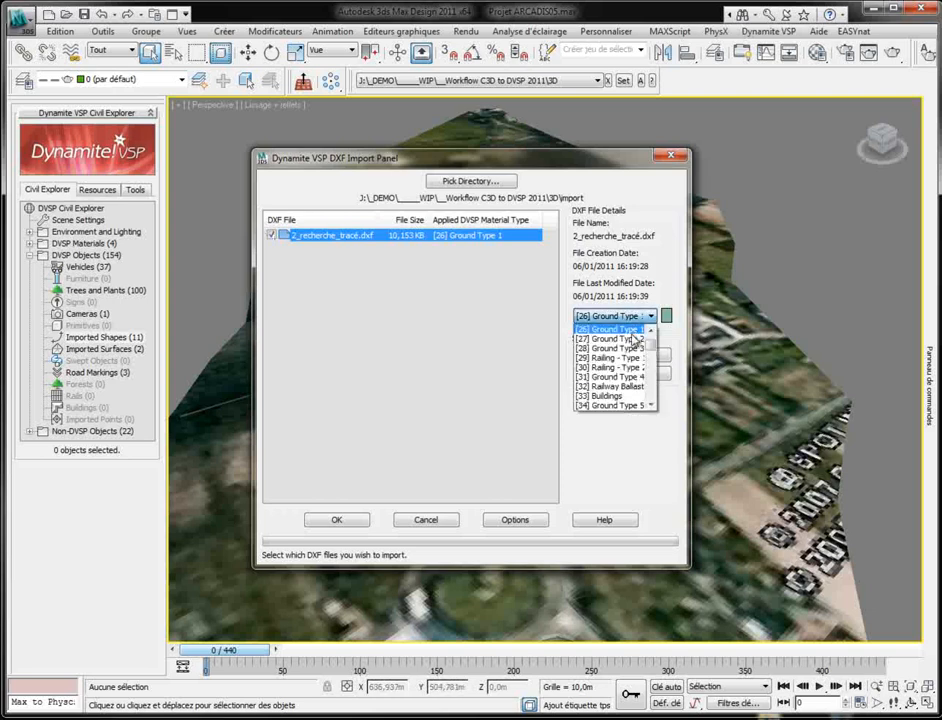
pyautogui.scroll(8, 651, 340)
pyautogui.moveTo(650, 343)
pyautogui.mouseDown()
pyautogui.moveTo(651, 353)
pyautogui.moveTo(650, 331)
pyautogui.mouseUp()
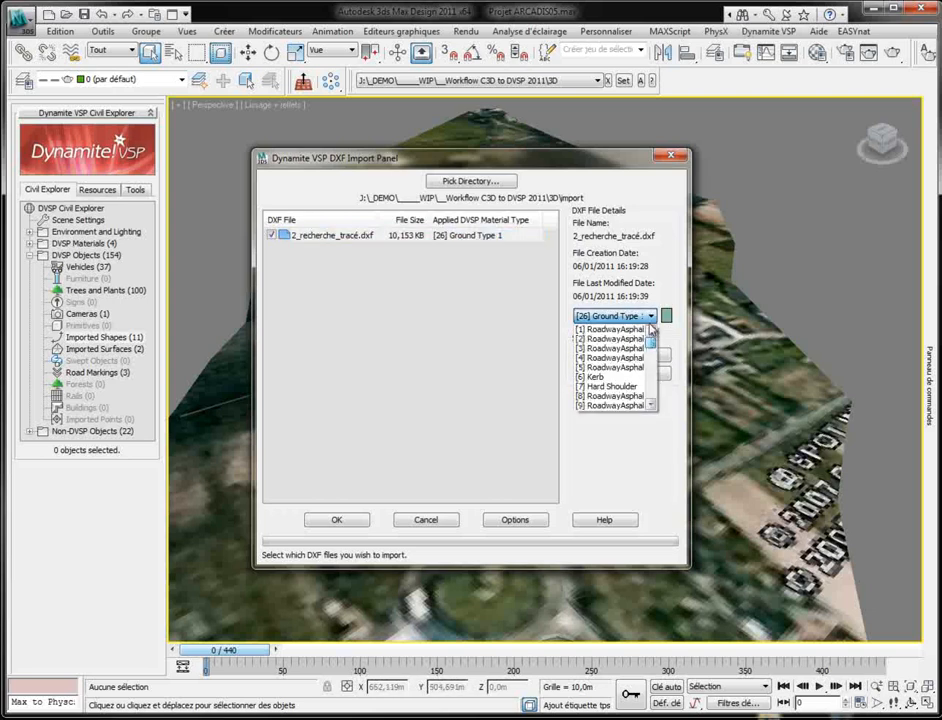
pyautogui.click(678, 262)
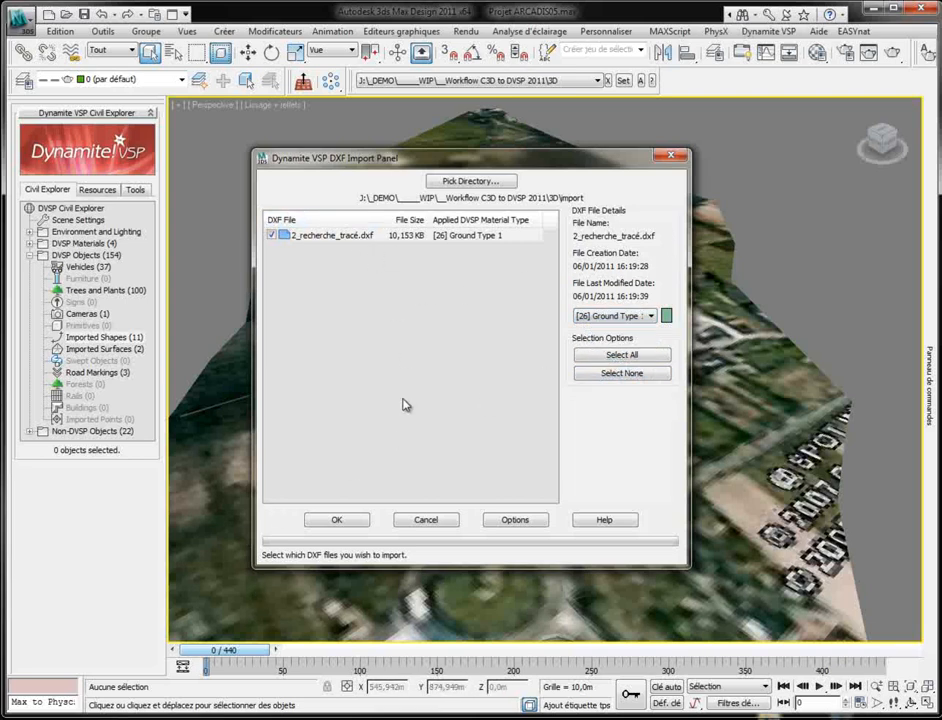
# Step: Import the marked DXF file, accepting its proxy objects and letting the import run through
pyautogui.click(360, 519)
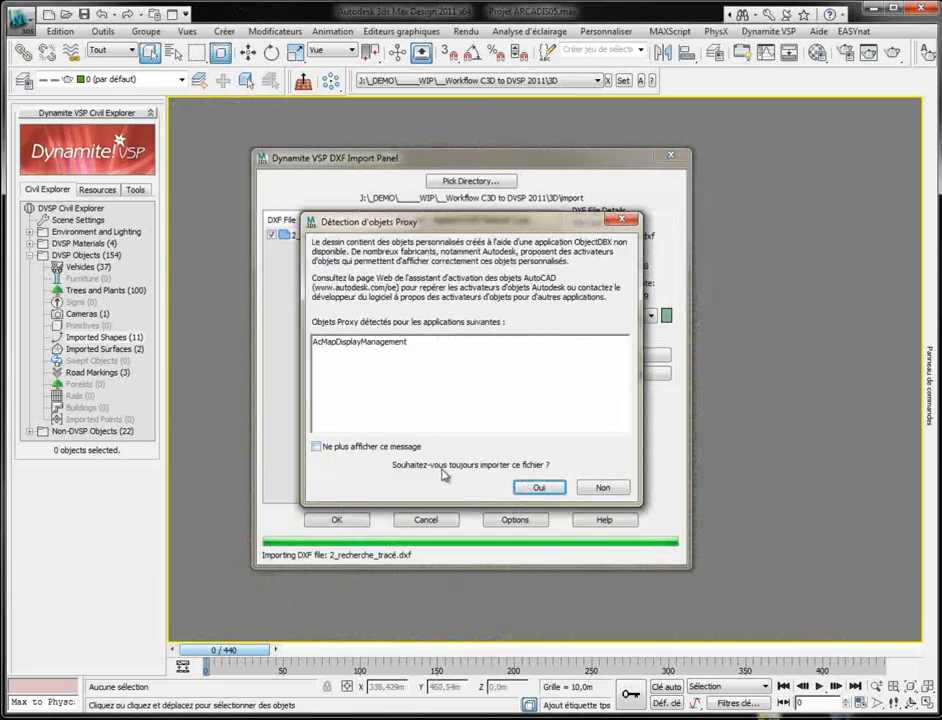
pyautogui.click(540, 487)
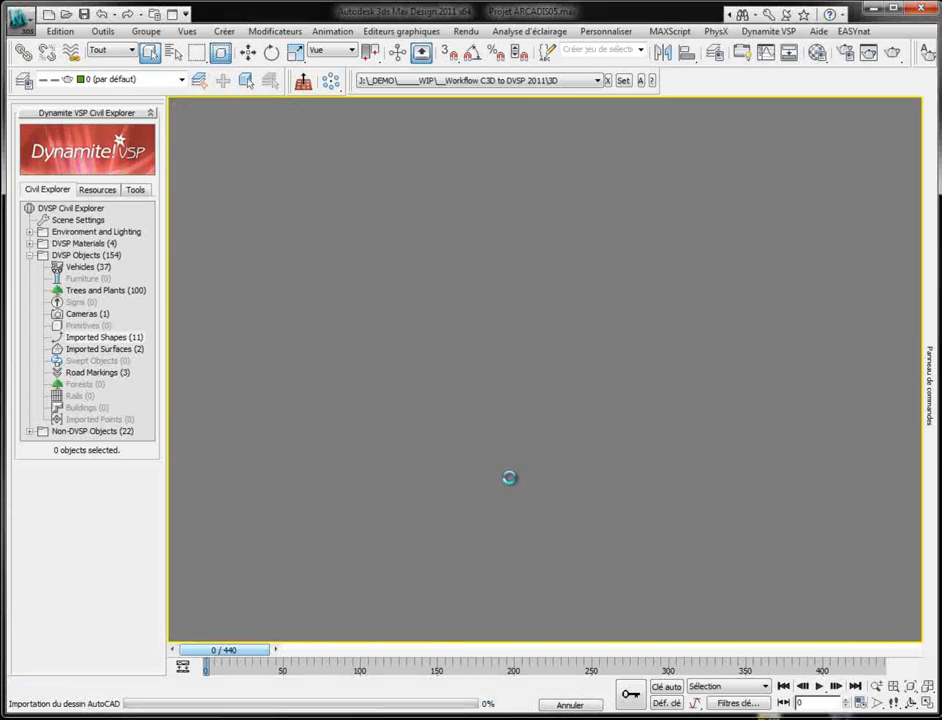
pyautogui.press('Escape')
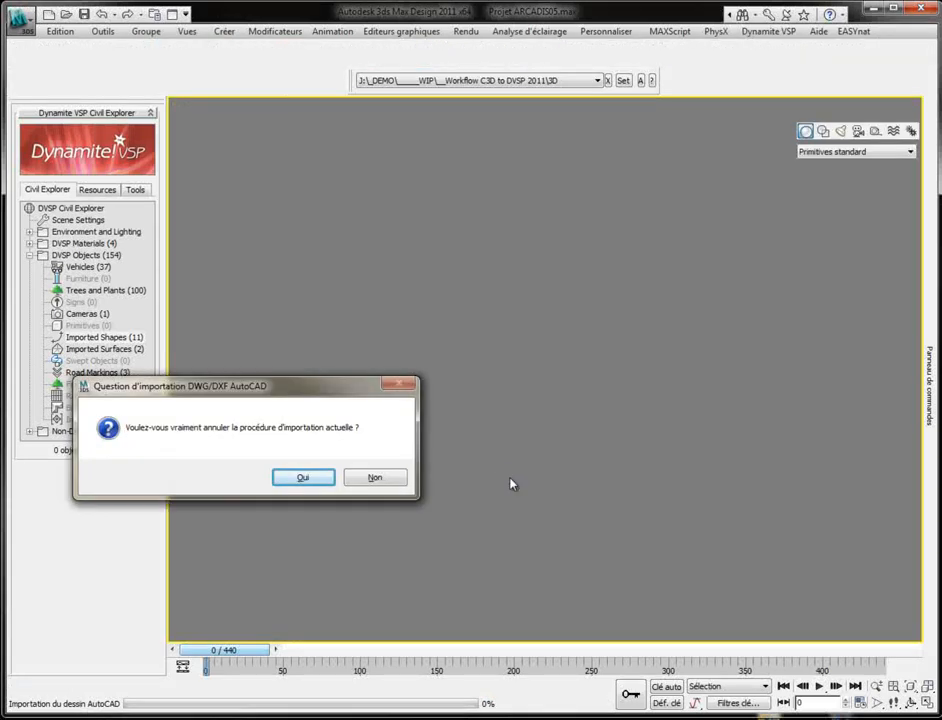
pyautogui.click(303, 480)
pyautogui.click(362, 478)
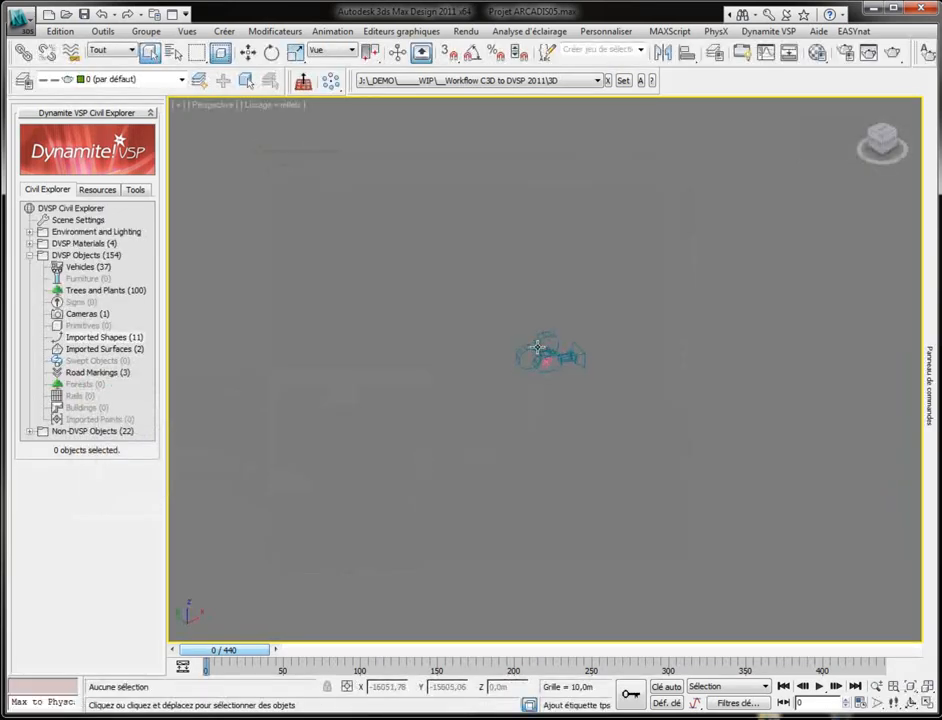
# Step: Look for the terrain and the imported DXF linework in the perspective view
pyautogui.moveTo(545, 345); pyautogui.dragTo(542, 242, button='middle')
pyautogui.scroll(2, 576, 229)
pyautogui.moveTo(566, 416); pyautogui.dragTo(573, 481, button='middle')
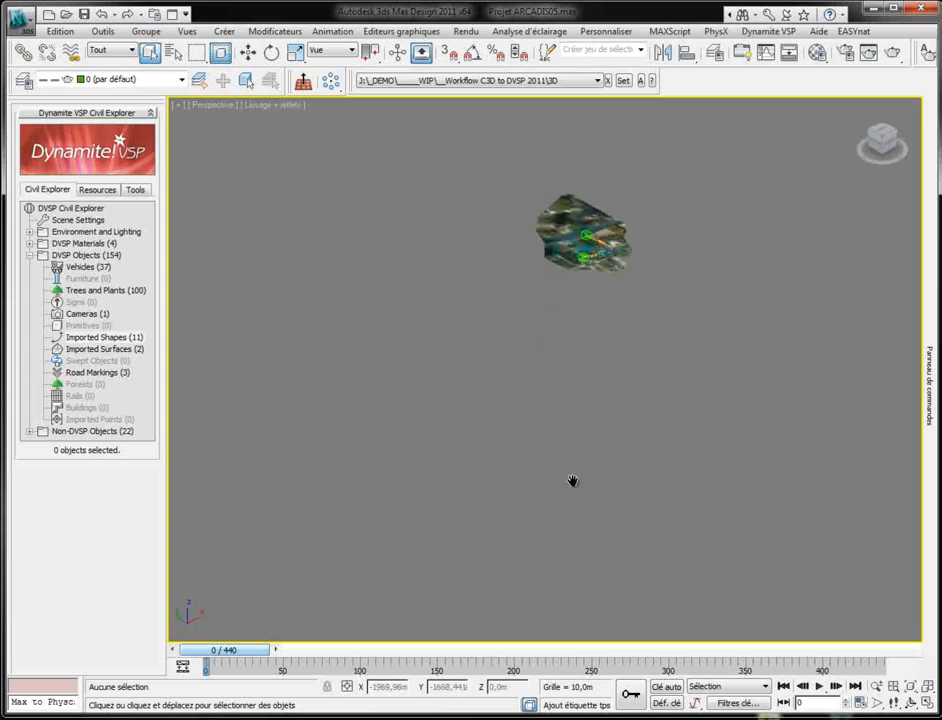
pyautogui.scroll(5, 582, 284)
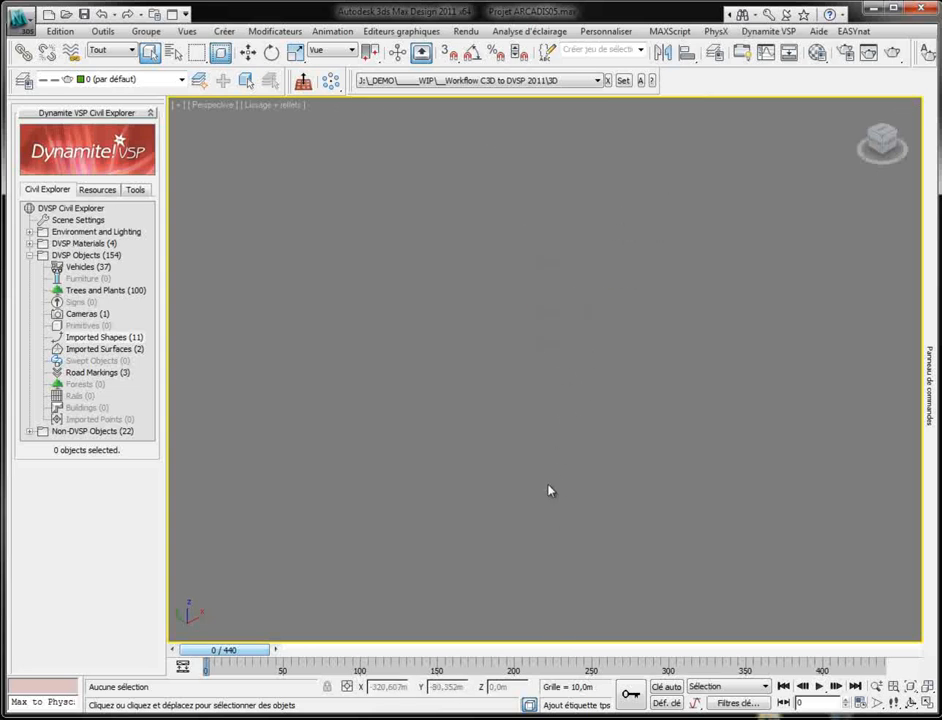
pyautogui.scroll(-4, 643, 255)
pyautogui.scroll(2, 615, 305)
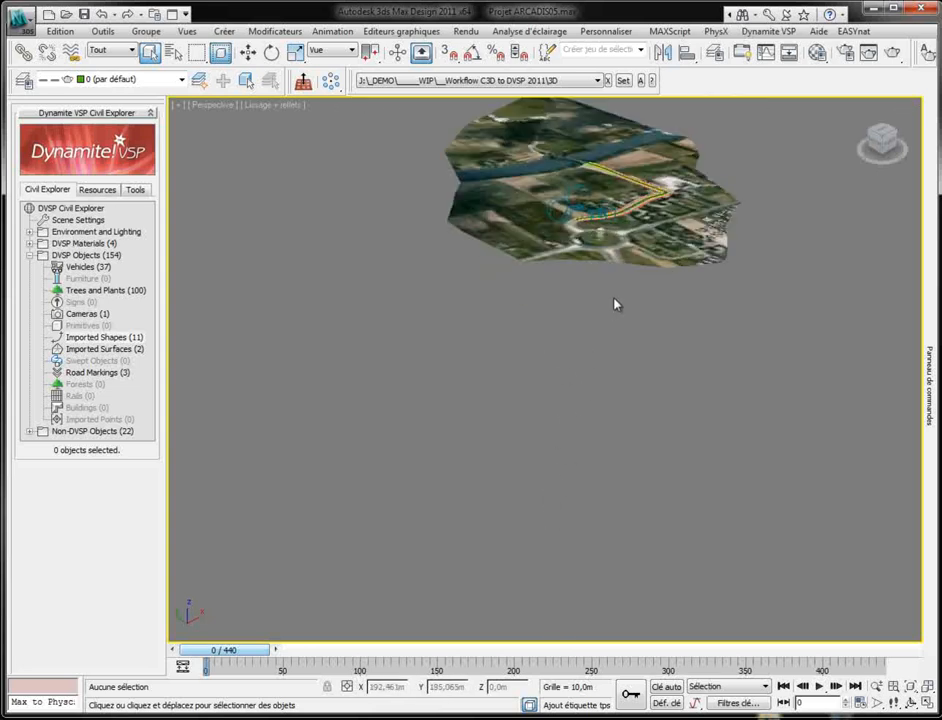
pyautogui.moveTo(614, 301); pyautogui.dragTo(564, 454, button='middle')
pyautogui.scroll(2, 564, 454)
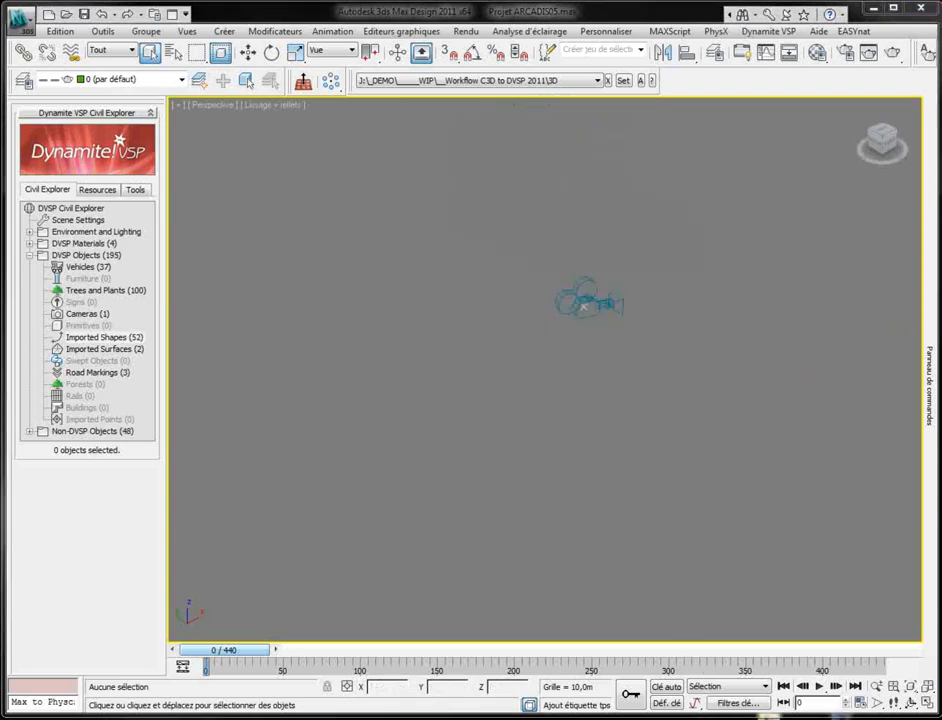
pyautogui.scroll(-2, 557, 313)
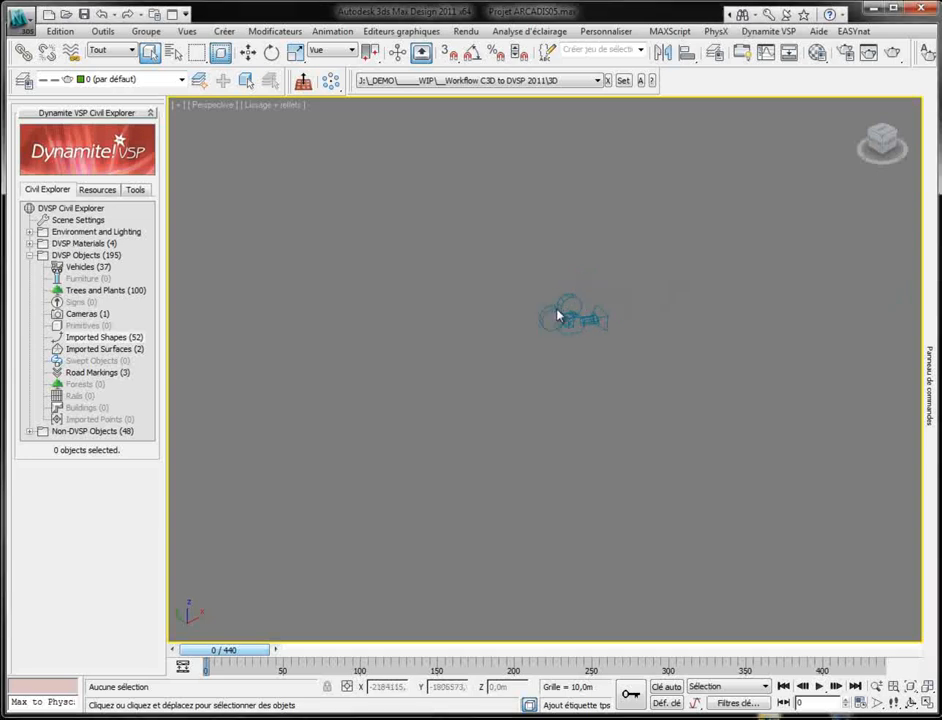
pyautogui.scroll(4, 576, 315)
pyautogui.moveTo(553, 354); pyautogui.dragTo(531, 265, button='middle')
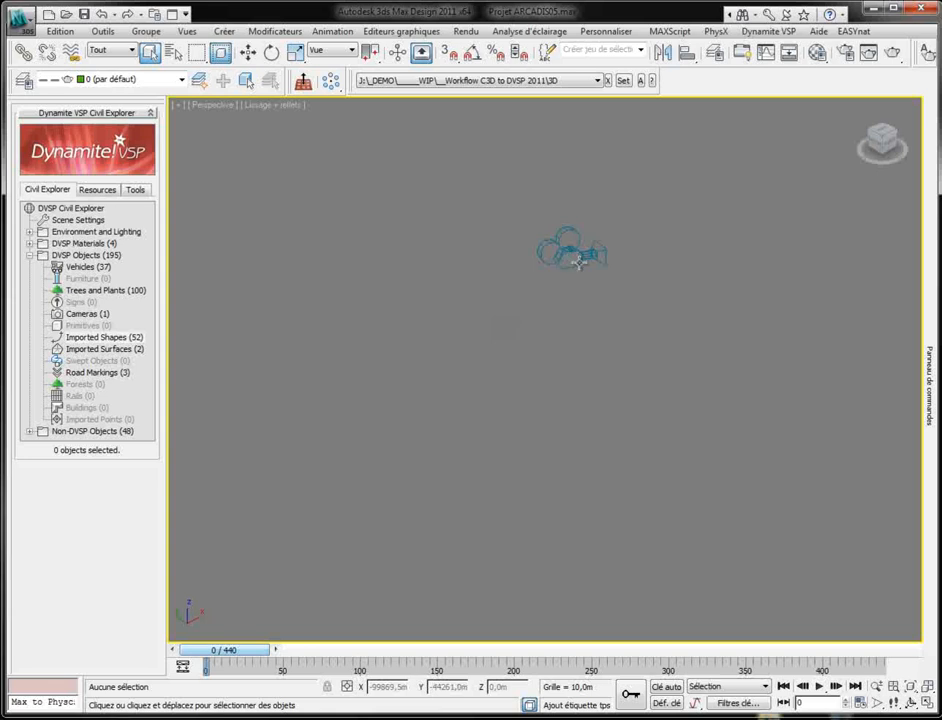
# Step: Select the C3DfeatLine-RN01-Entrée feature line among the imported shapes
pyautogui.click(578, 262)
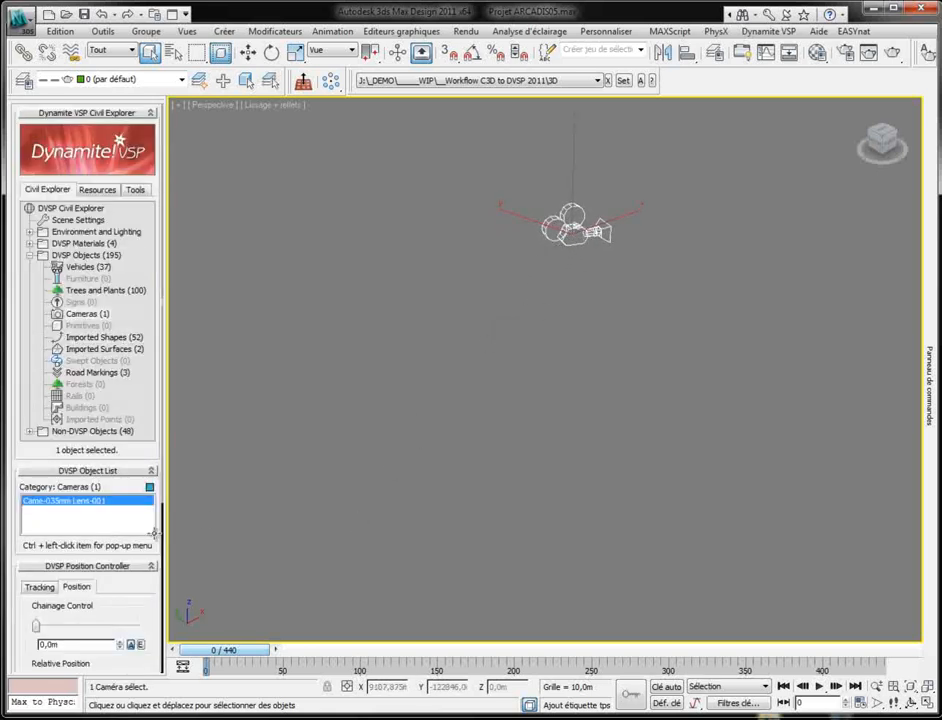
pyautogui.click(98, 337)
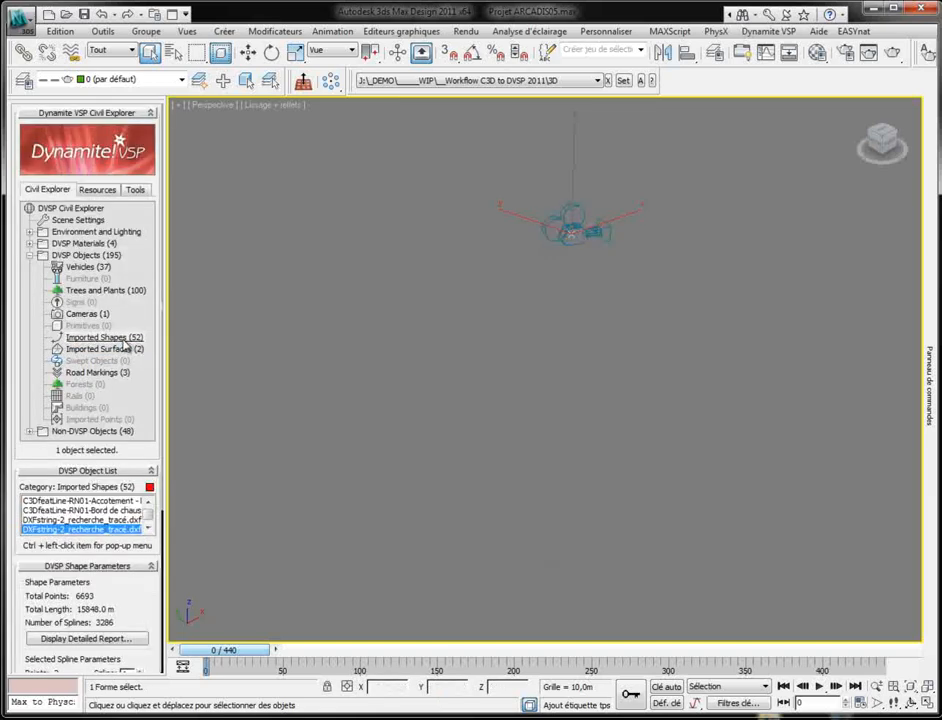
pyautogui.click(78, 518)
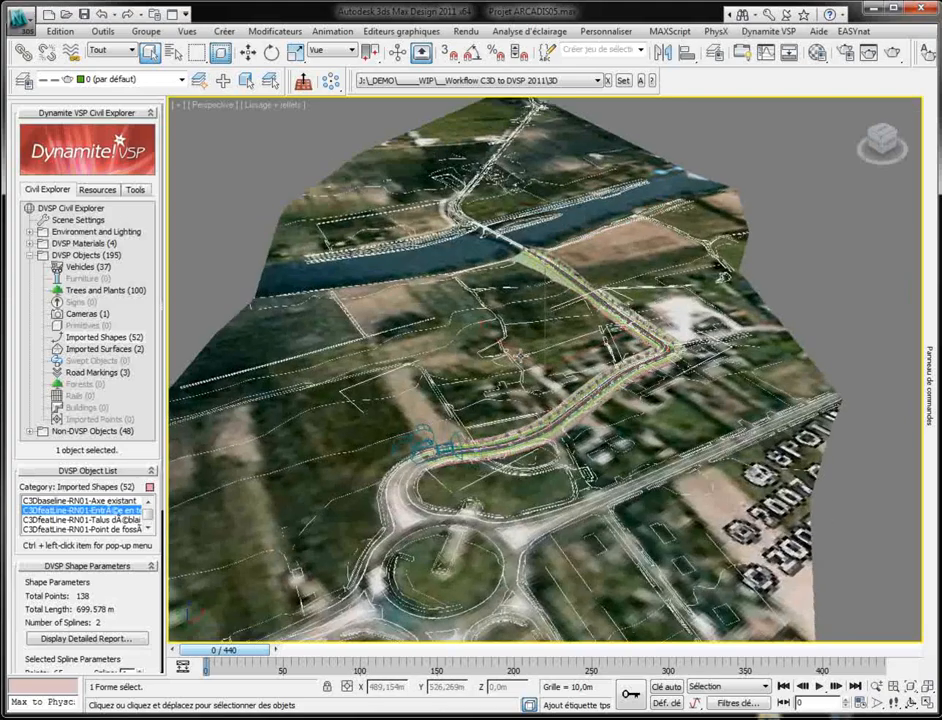
# Step: Examine from several angles how the imported DXF linework lies over the aerial terrain, road and roundabout
pyautogui.moveTo(517, 356)
pyautogui.keyDown('alt'); pyautogui.mouseDown(button='middle')
pyautogui.moveTo(498, 341)
pyautogui.moveTo(529, 358)
pyautogui.mouseUp(button='middle'); pyautogui.keyUp('alt')
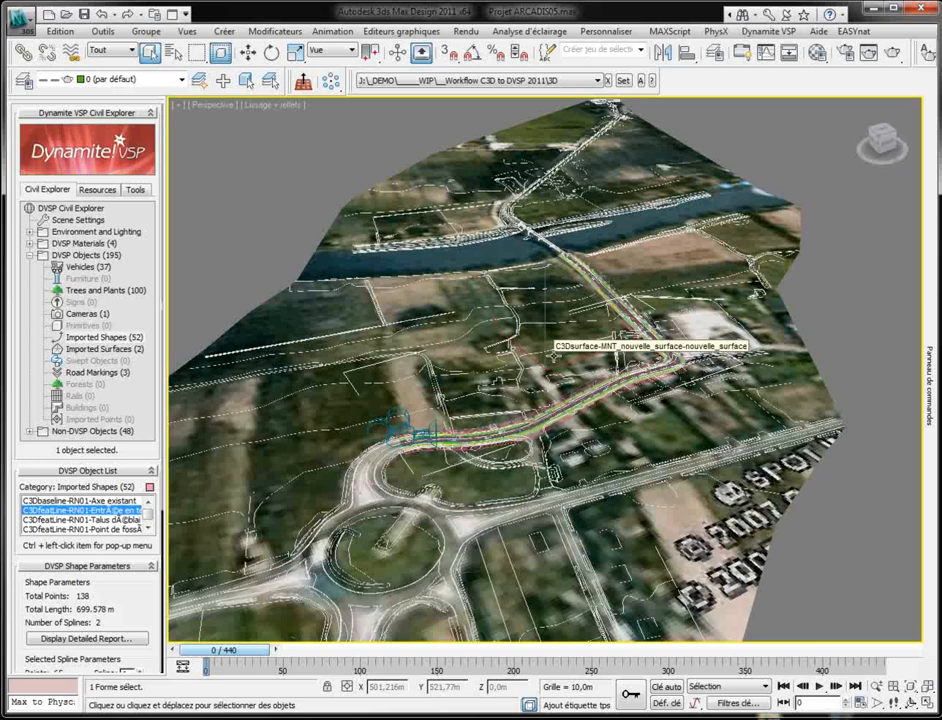
pyautogui.moveTo(596, 328); pyautogui.dragTo(616, 300, button='middle')
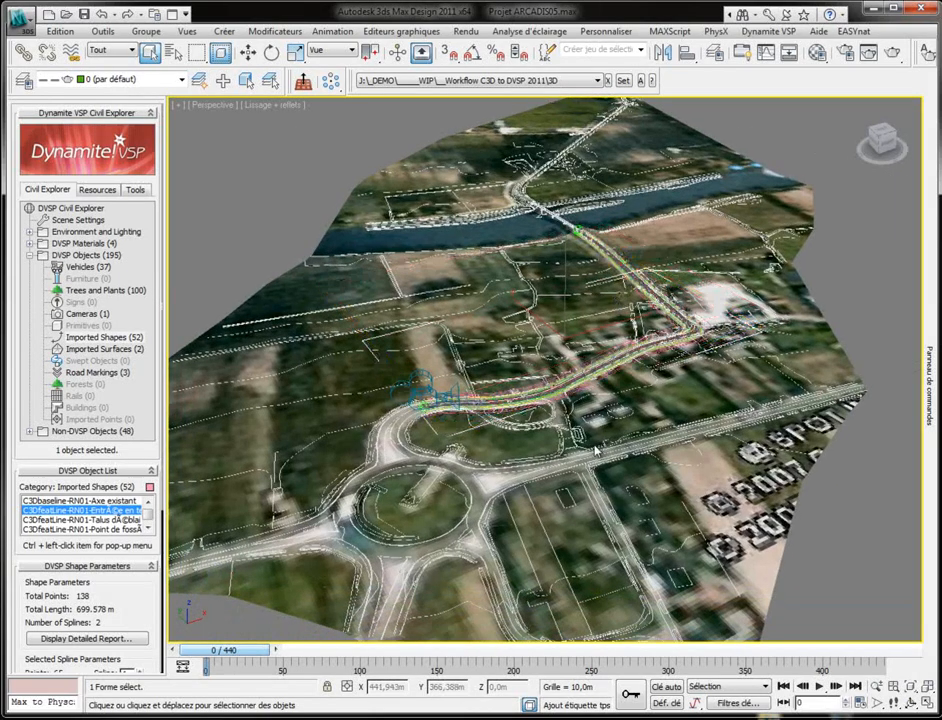
pyautogui.hotkey('shift', 'z')
pyautogui.hotkey('shift', 'z')
pyautogui.hotkey('shift', 'z')
pyautogui.hotkey('shift', 'z')
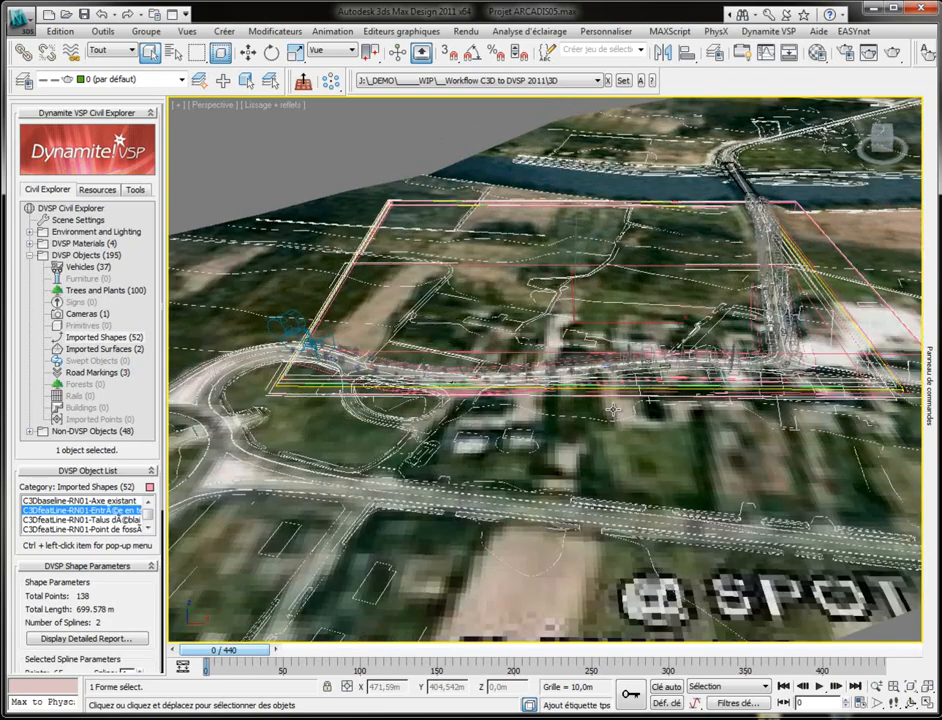
pyautogui.hotkey('shift', 'z')
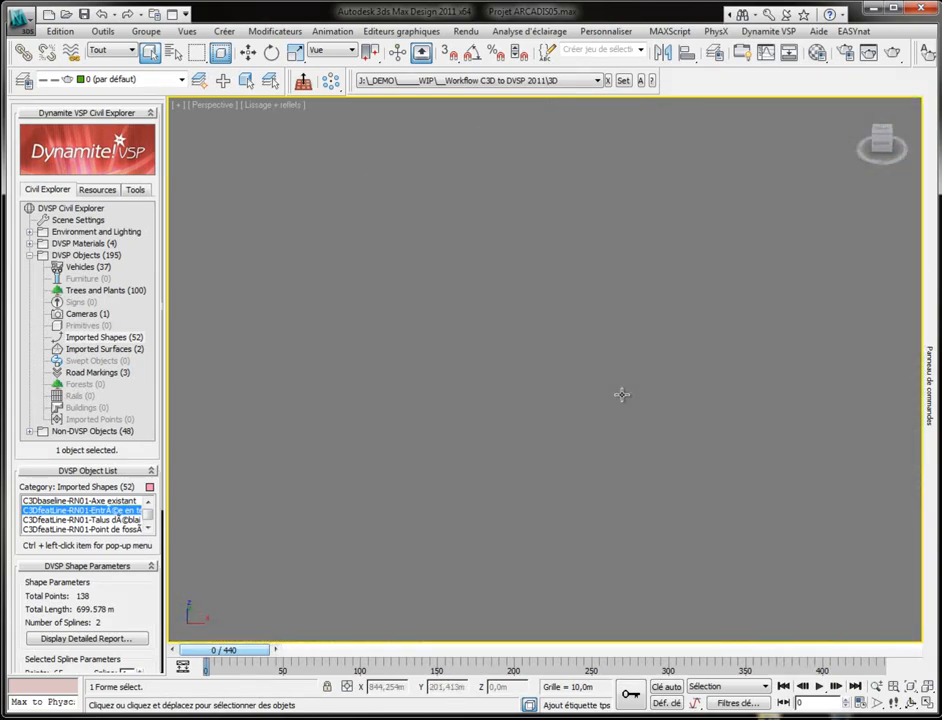
pyautogui.hotkey('shift', 'z')
pyautogui.hotkey('shift', 'z')
pyautogui.hotkey('shift', 'z')
pyautogui.hotkey('shift', 'z')
pyautogui.hotkey('shift', 'z')
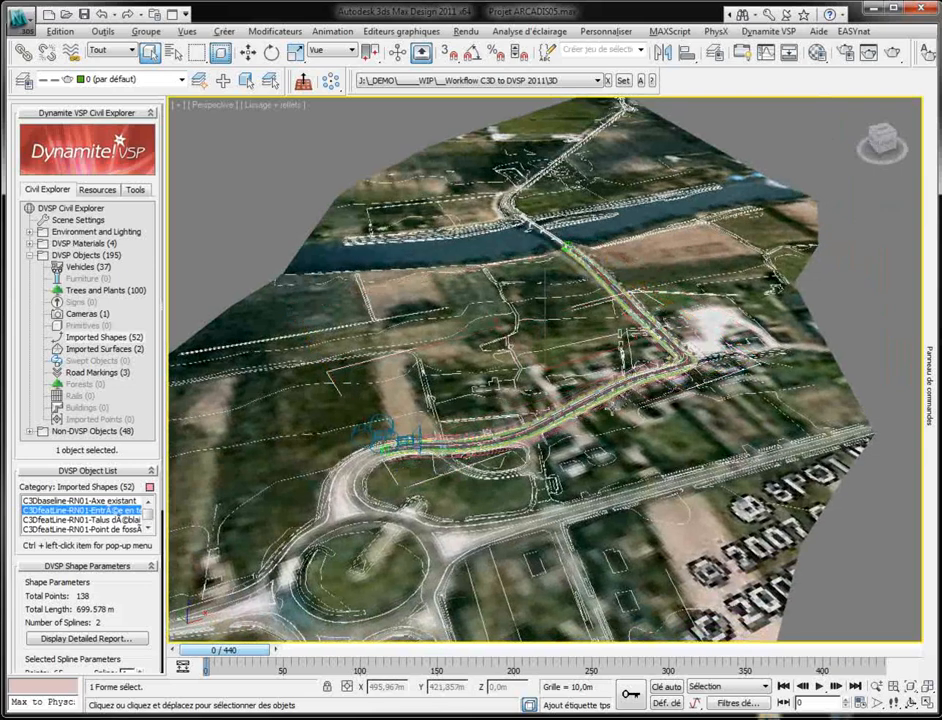
pyautogui.hotkey('shift', 'z')
pyautogui.hotkey('shift', 'z')
pyautogui.hotkey('shift', 'z')
pyautogui.hotkey('shift', 'z')
pyautogui.hotkey('shift', 'z')
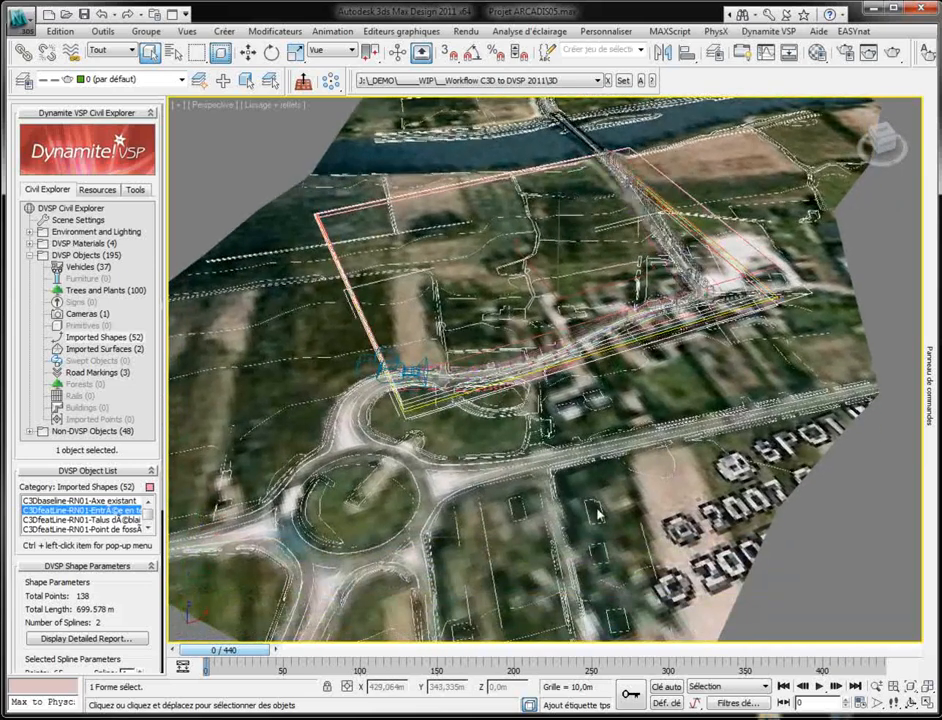
pyautogui.click(601, 507)
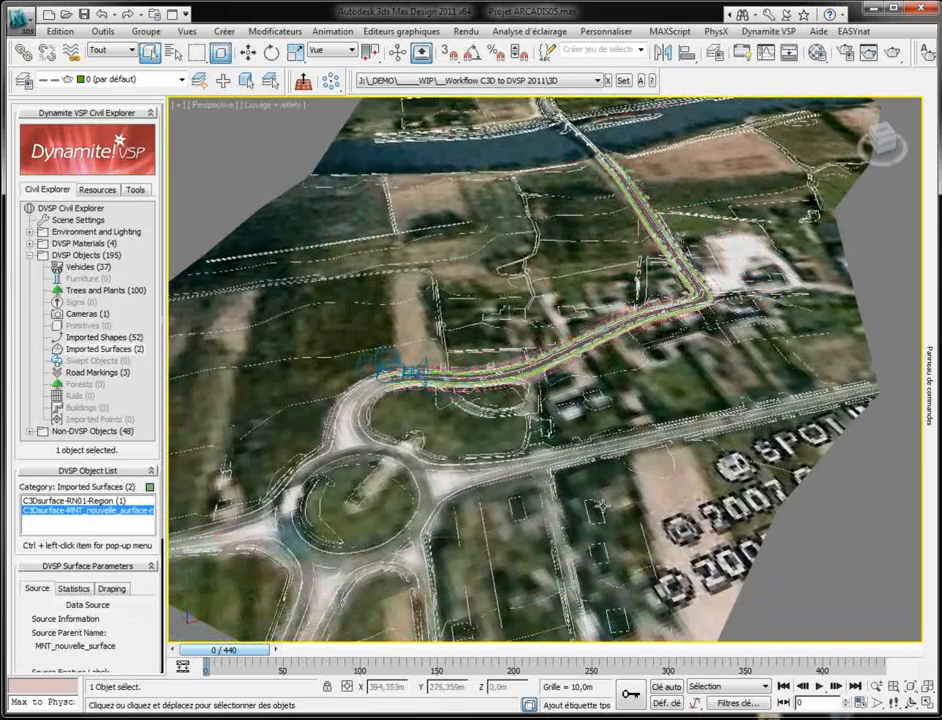
pyautogui.rightClick(601, 506)
pyautogui.click(630, 398)
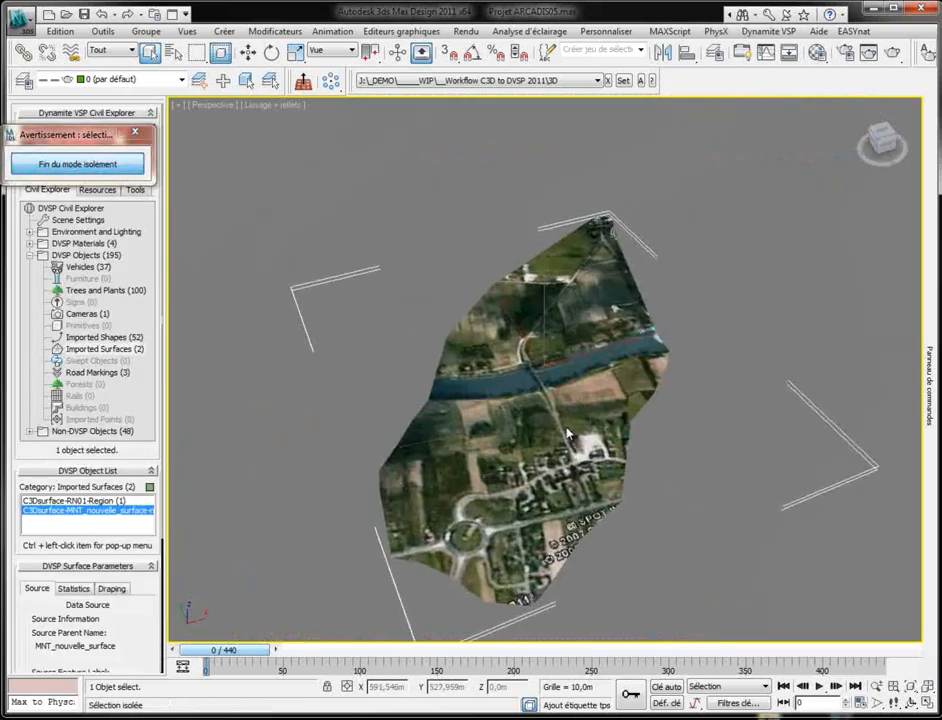
pyautogui.moveTo(69, 136); pyautogui.dragTo(363, 138)
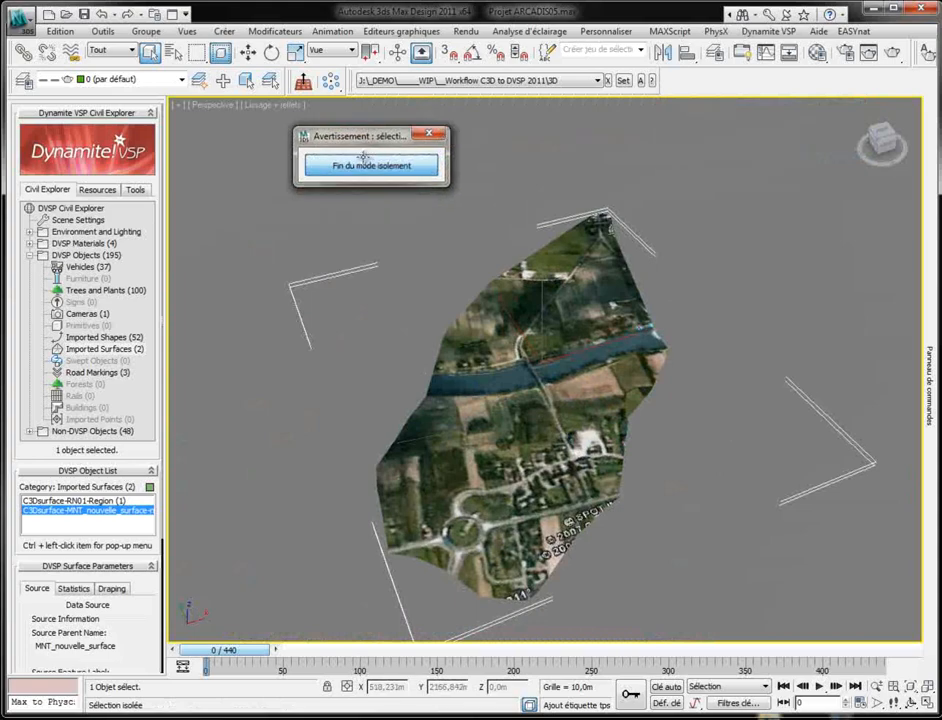
pyautogui.click(363, 160)
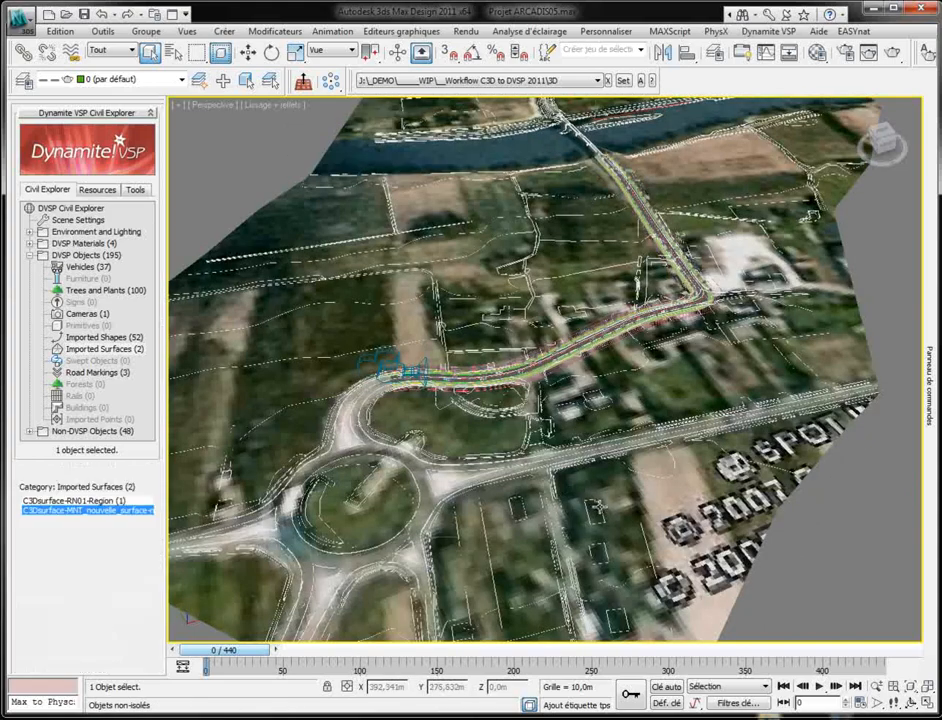
# Step: Select the DXF shape holding the building outlines, using wireframe display to reach it, and isolate it in shaded display
pyautogui.press('F3')
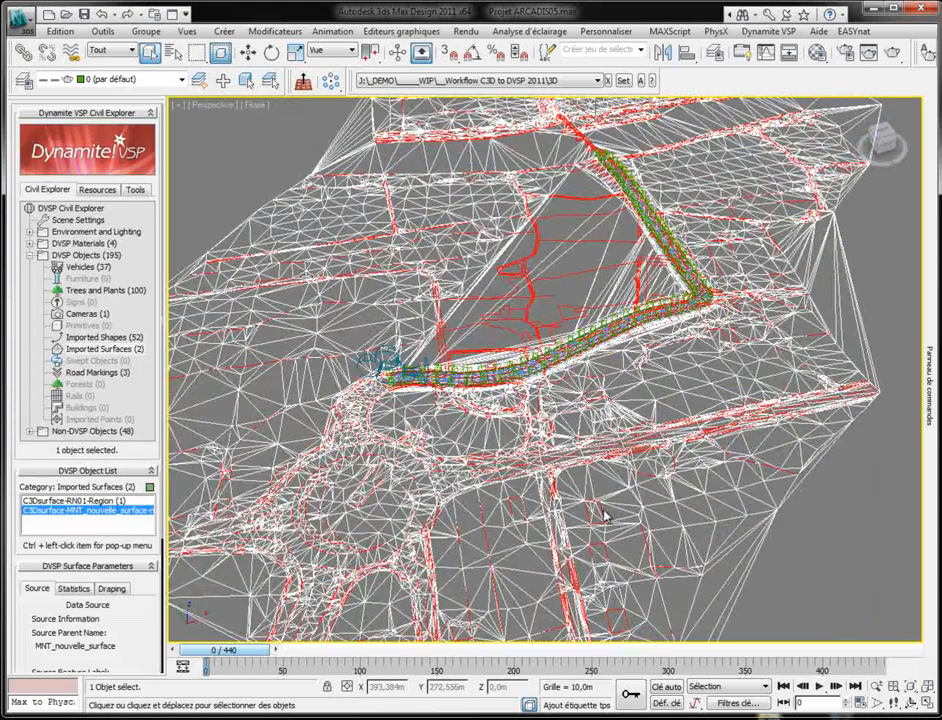
pyautogui.click(604, 510)
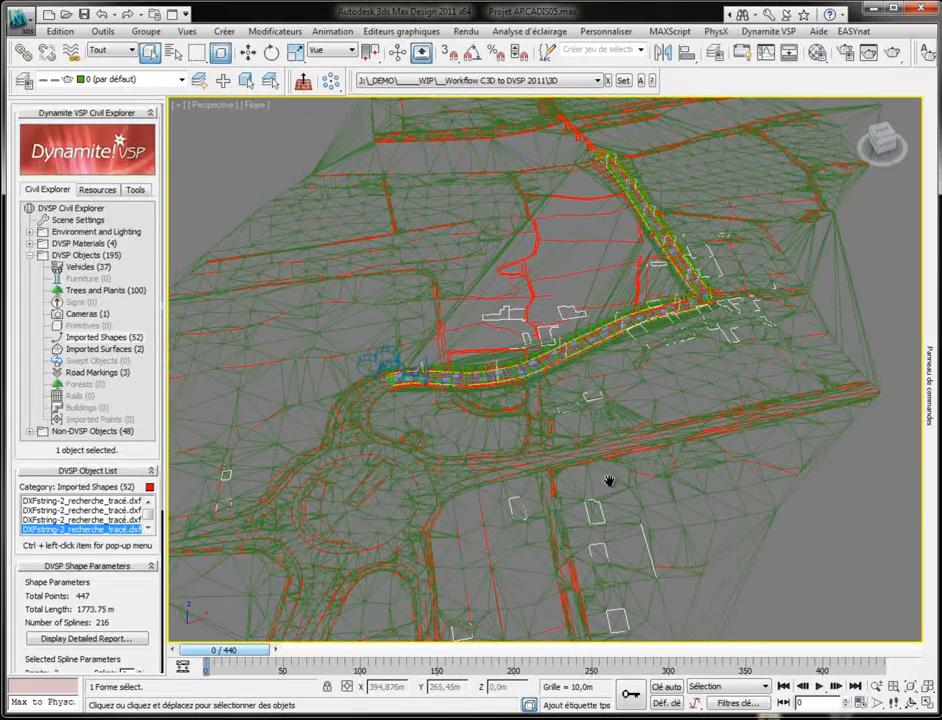
pyautogui.press('F3')
pyautogui.rightClick(610, 474)
pyautogui.click(640, 360)
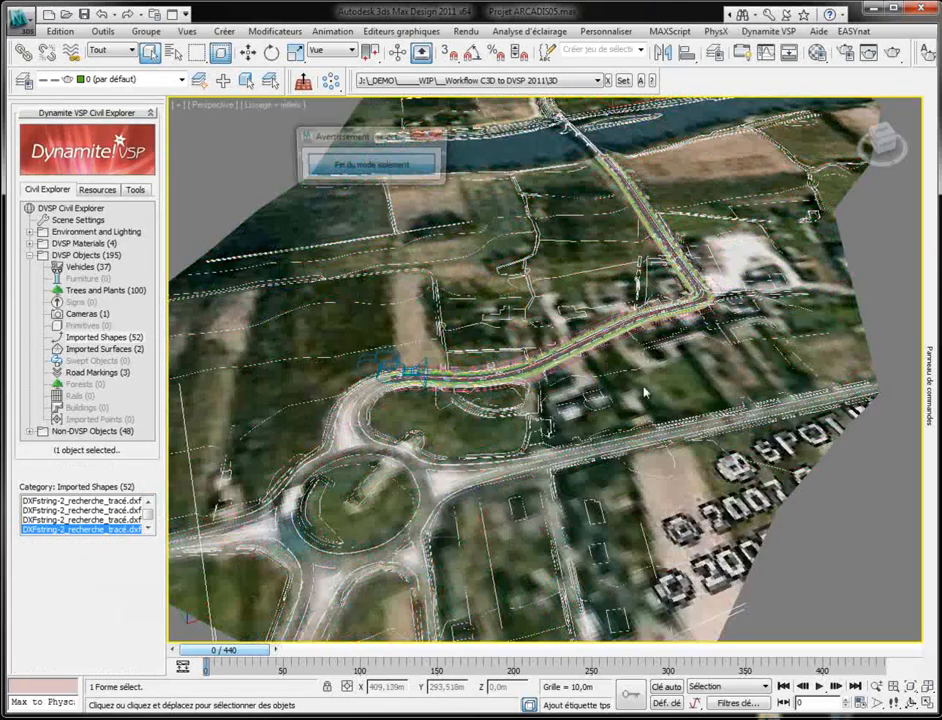
# Step: Examine the isolated building outlines of the imported DXF, and end the isolation
pyautogui.scroll(3, 570, 475)
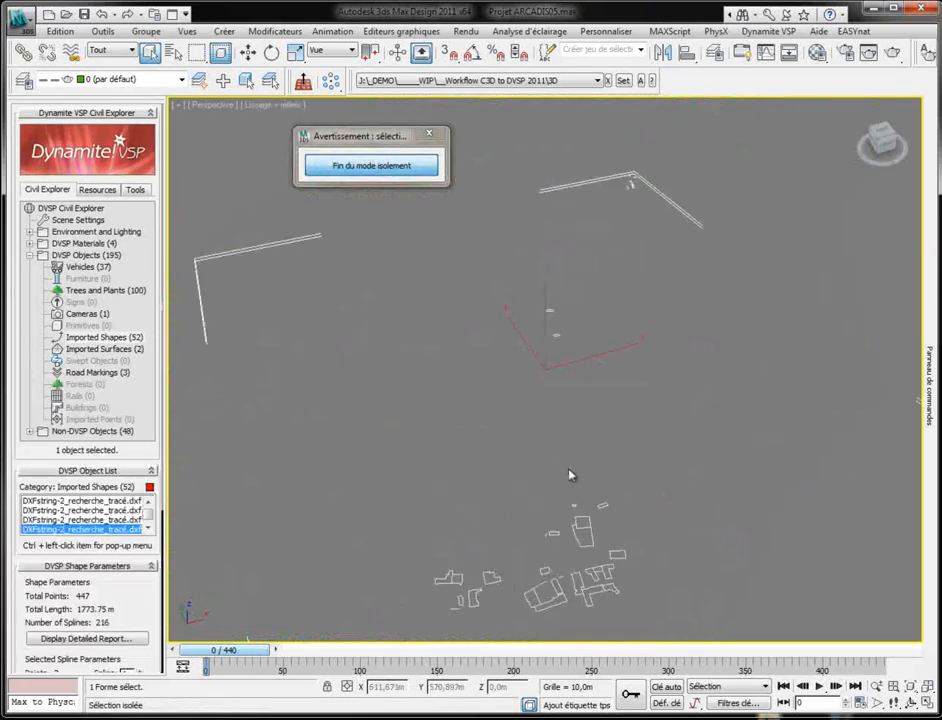
pyautogui.moveTo(570, 475); pyautogui.dragTo(589, 286, button='middle')
pyautogui.scroll(3, 593, 269)
pyautogui.moveTo(596, 353); pyautogui.dragTo(460, 457, button='middle')
pyautogui.moveTo(557, 563); pyautogui.dragTo(614, 417, button='middle')
pyautogui.scroll(-3, 580, 430)
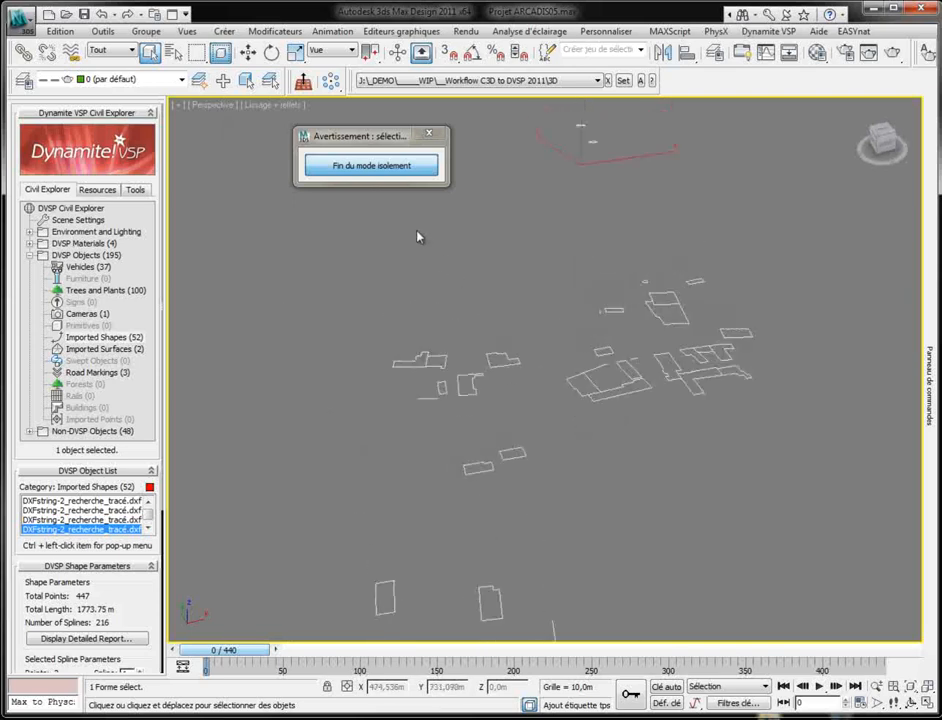
pyautogui.click(402, 166)
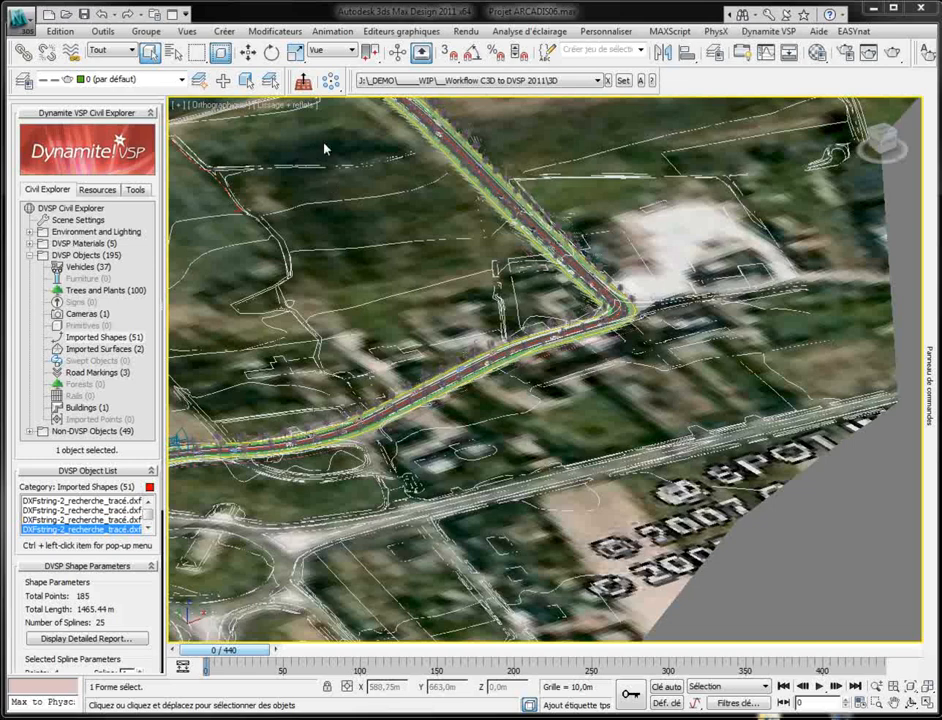
# Step: Isolate the selected DXF shape of building outlines from the terrain and road objects
pyautogui.moveTo(452, 347); pyautogui.dragTo(470, 300, button='middle')
pyautogui.rightClick(540, 368)
pyautogui.click(530, 250)
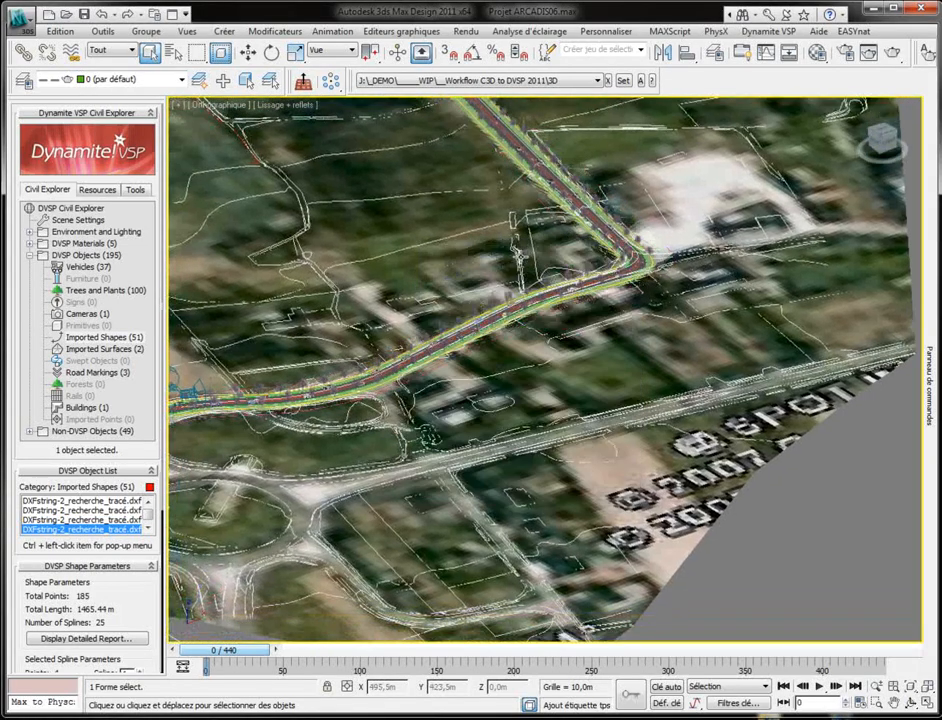
pyautogui.scroll(8, 601, 365)
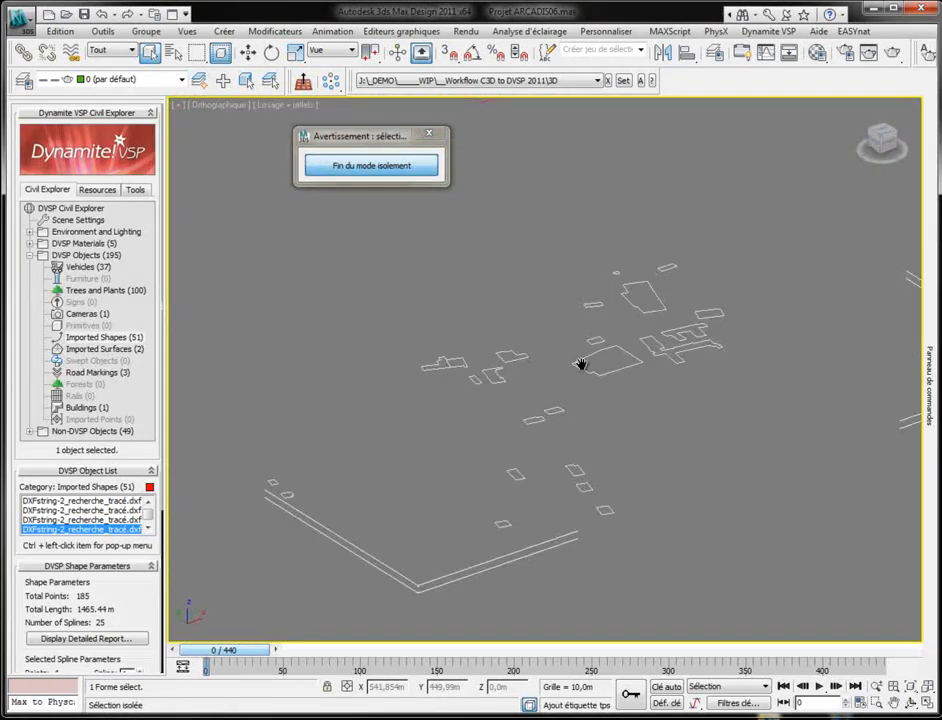
pyautogui.moveTo(557, 295); pyautogui.dragTo(540, 176, button='middle')
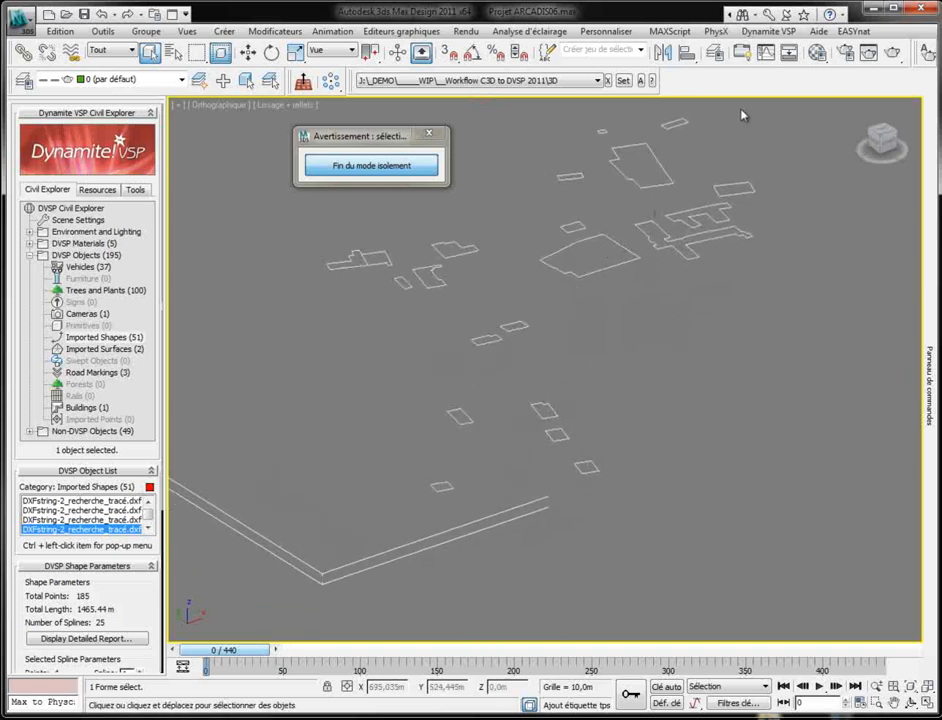
# Step: Open the Building Object Style Editor and add a new building element to its empty style list
pyautogui.click(770, 31)
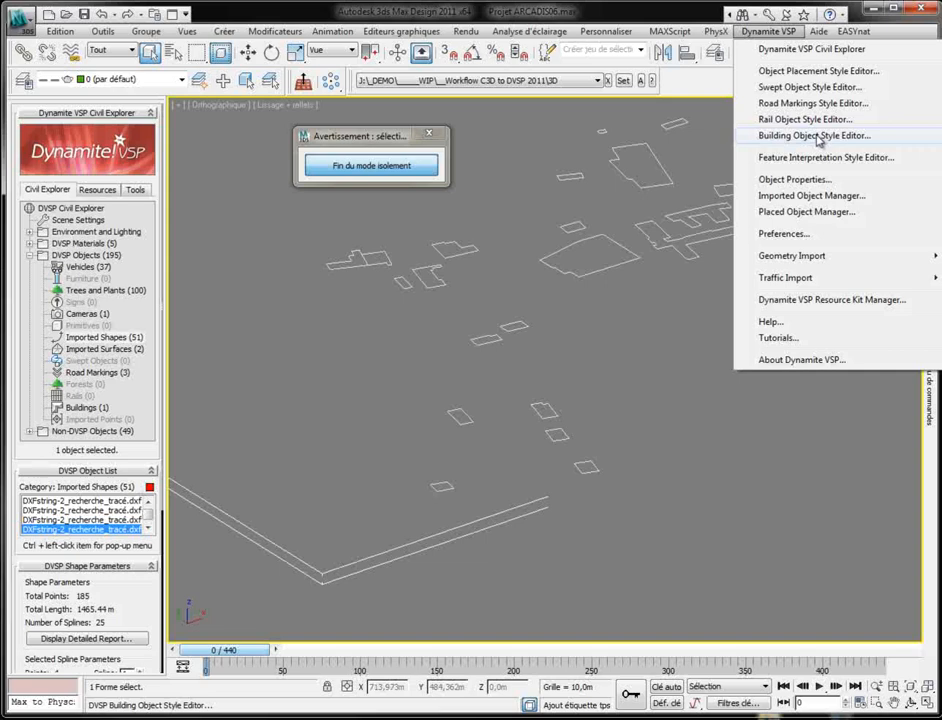
pyautogui.click(818, 141)
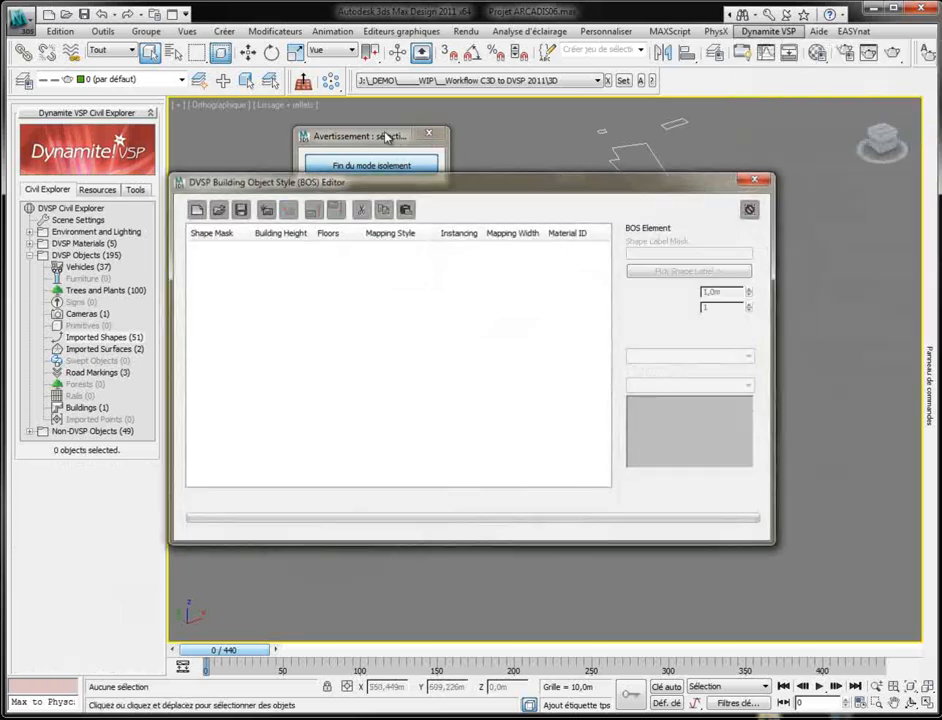
pyautogui.moveTo(363, 135); pyautogui.dragTo(236, 120)
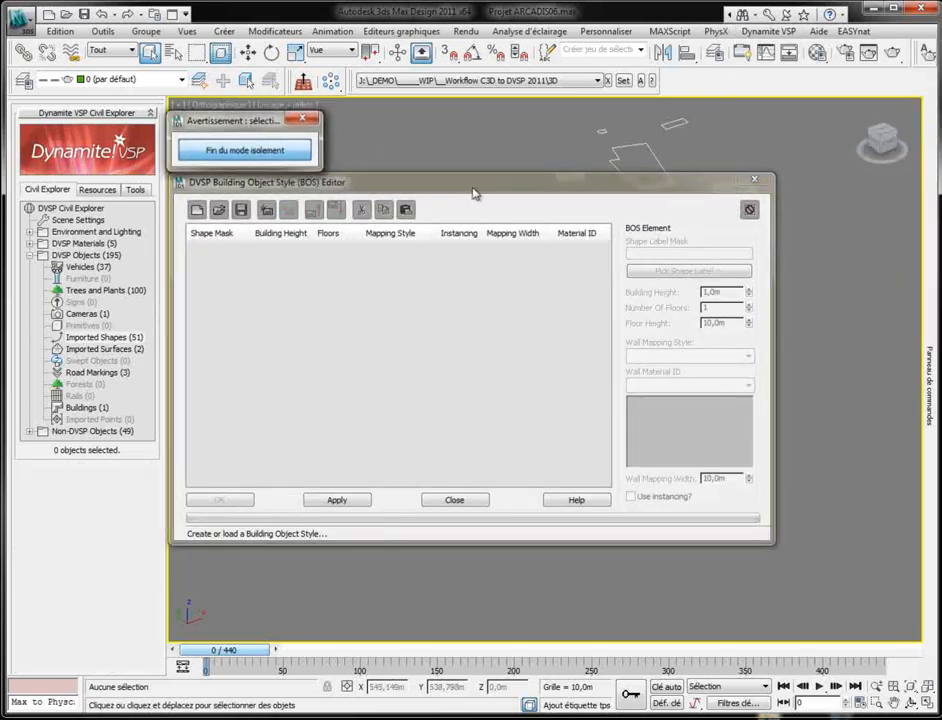
pyautogui.moveTo(473, 189); pyautogui.dragTo(381, 204)
pyautogui.click(175, 225)
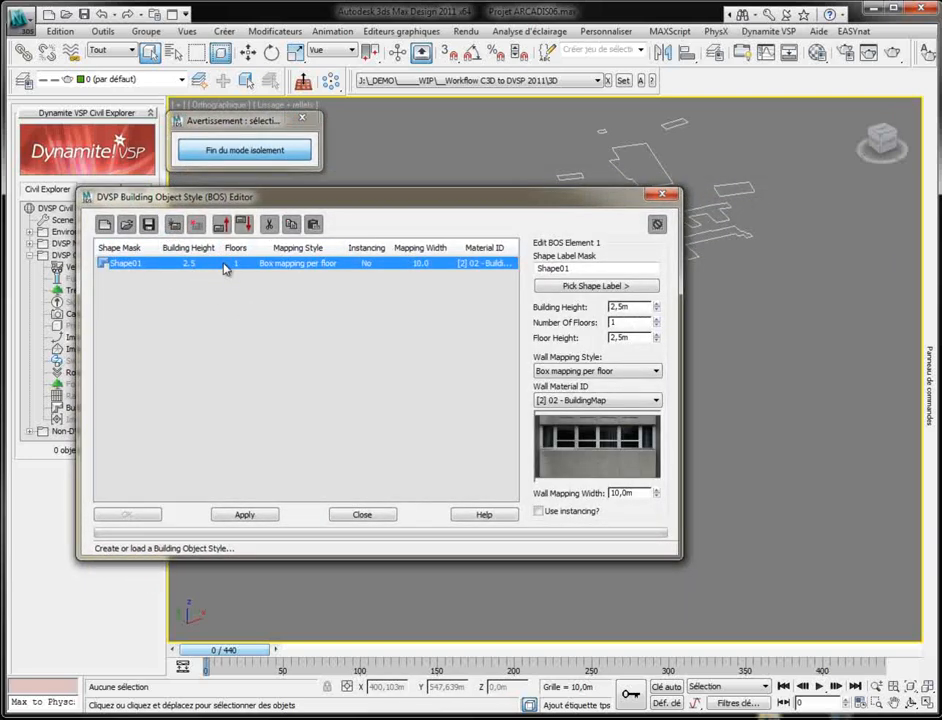
# Step: Pick the isolated building outlines as the element's shape label mask, and move the editor clear of them
pyautogui.click(596, 286)
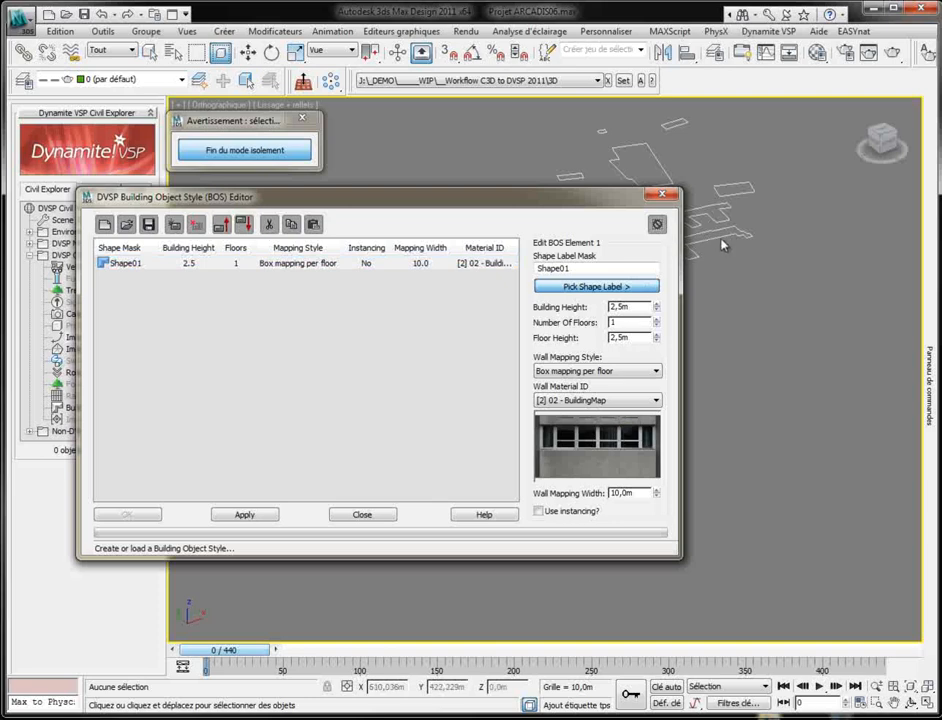
pyautogui.click(722, 243)
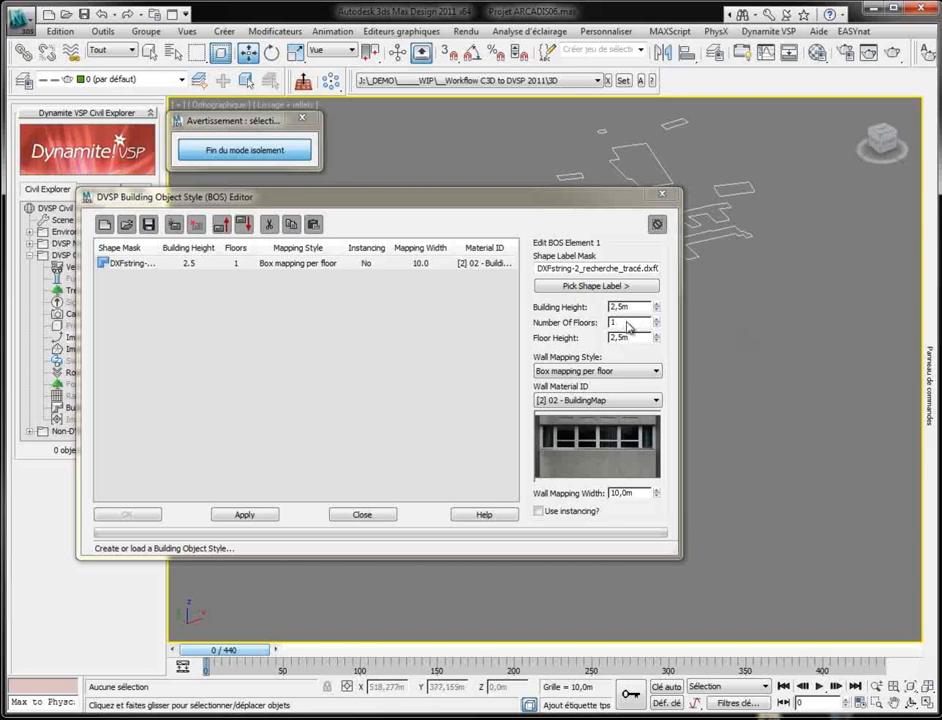
pyautogui.moveTo(565, 207); pyautogui.dragTo(500, 296)
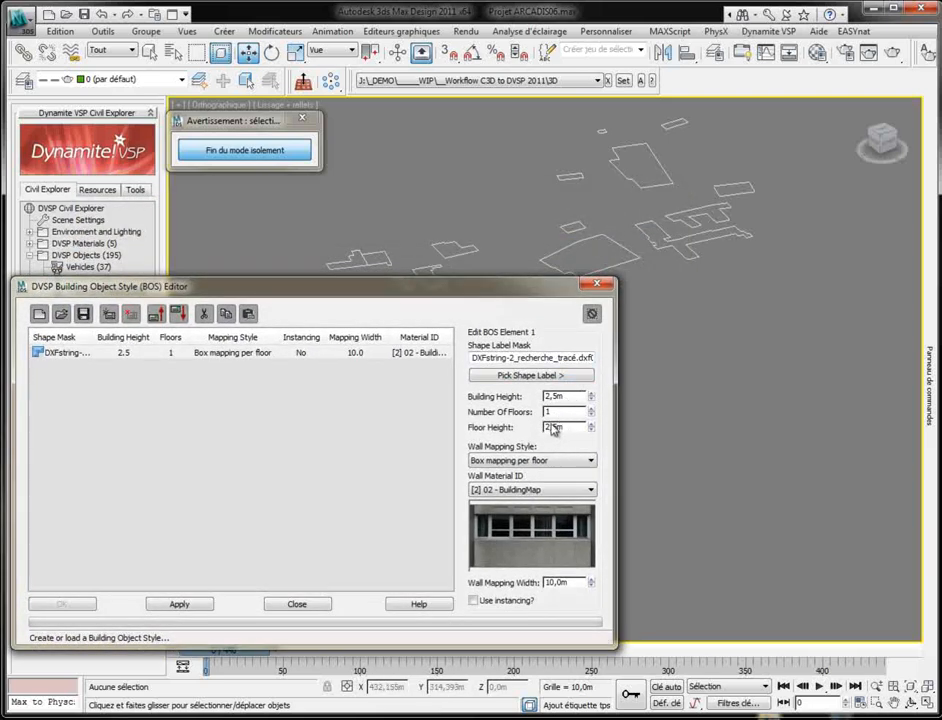
# Step: Set the building element to 3 floors with a floor height of 3 m and a building height of 9 m
pyautogui.moveTo(561, 412); pyautogui.dragTo(530, 413)
pyautogui.write('3')
pyautogui.press('Tab')
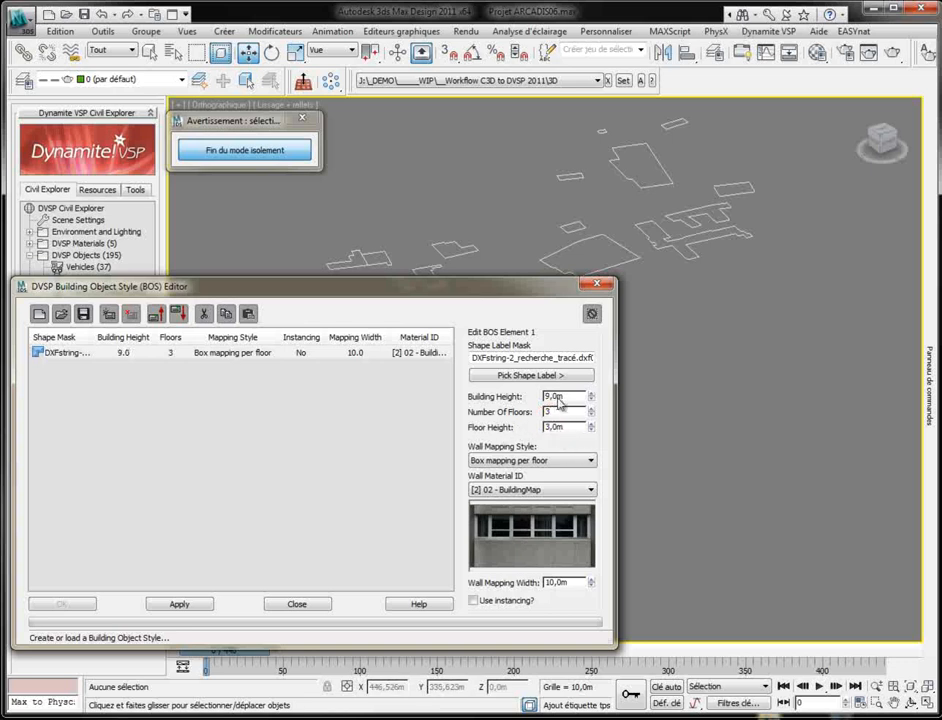
pyautogui.moveTo(558, 401); pyautogui.dragTo(553, 399)
pyautogui.click(557, 428)
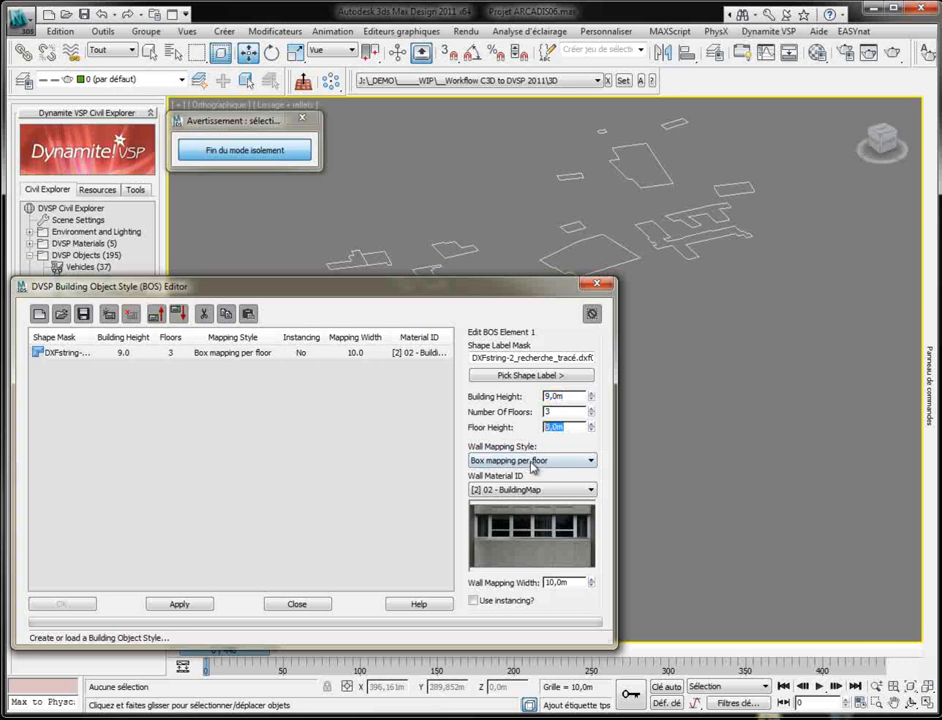
# Step: Choose Box mapping per floor as the element's wall mapping style
pyautogui.click(533, 462)
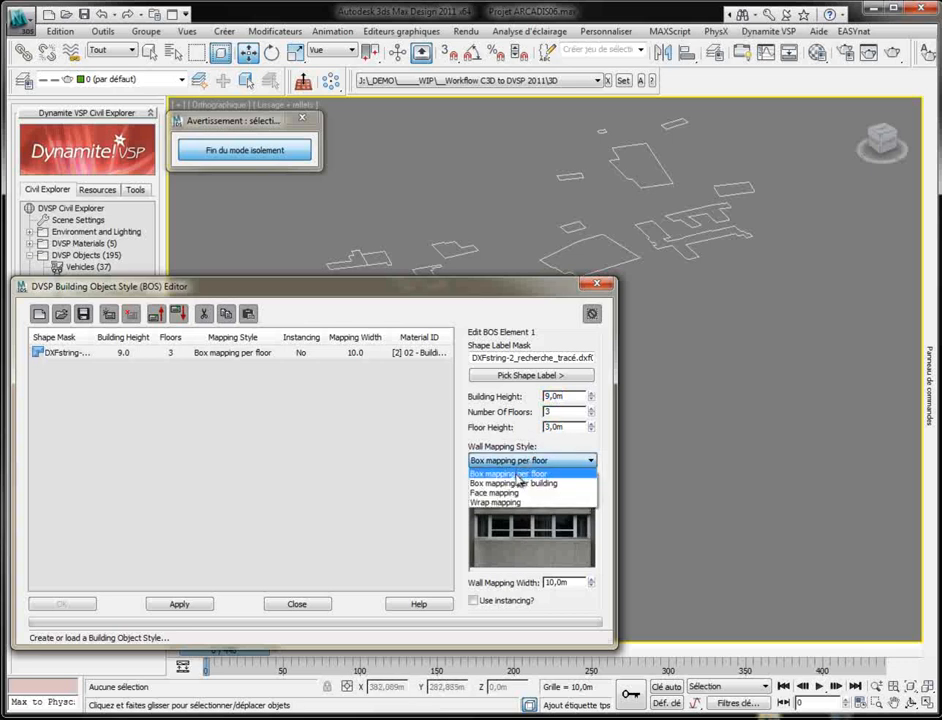
pyautogui.click(518, 474)
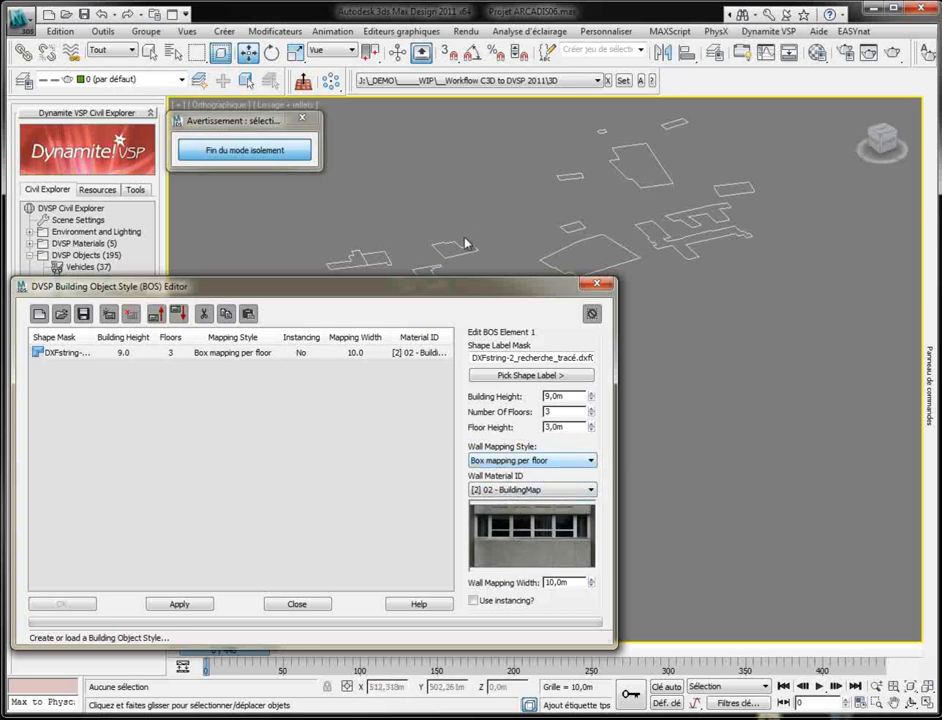
pyautogui.click(530, 461)
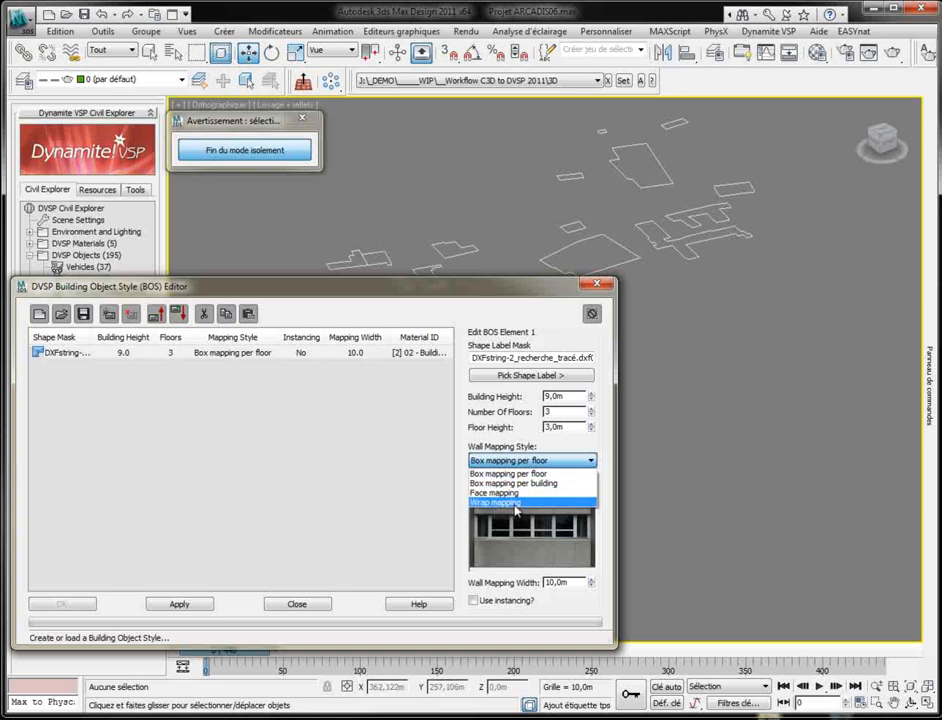
pyautogui.click(500, 437)
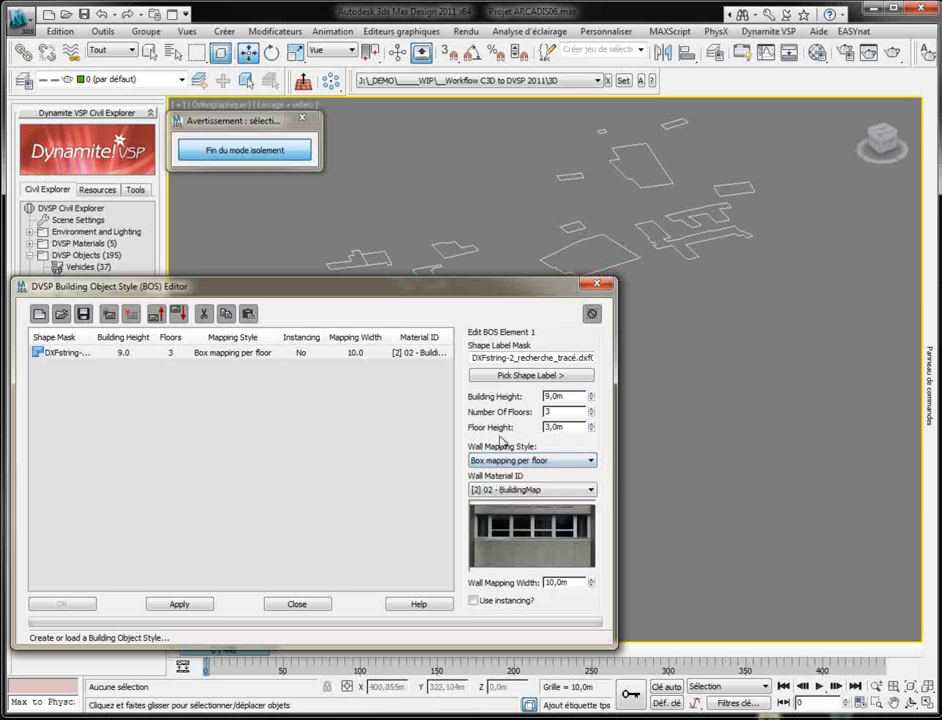
# Step: Compare the available wall materials and assign [6] 06 - BuildingMap to the building element
pyautogui.click(505, 489)
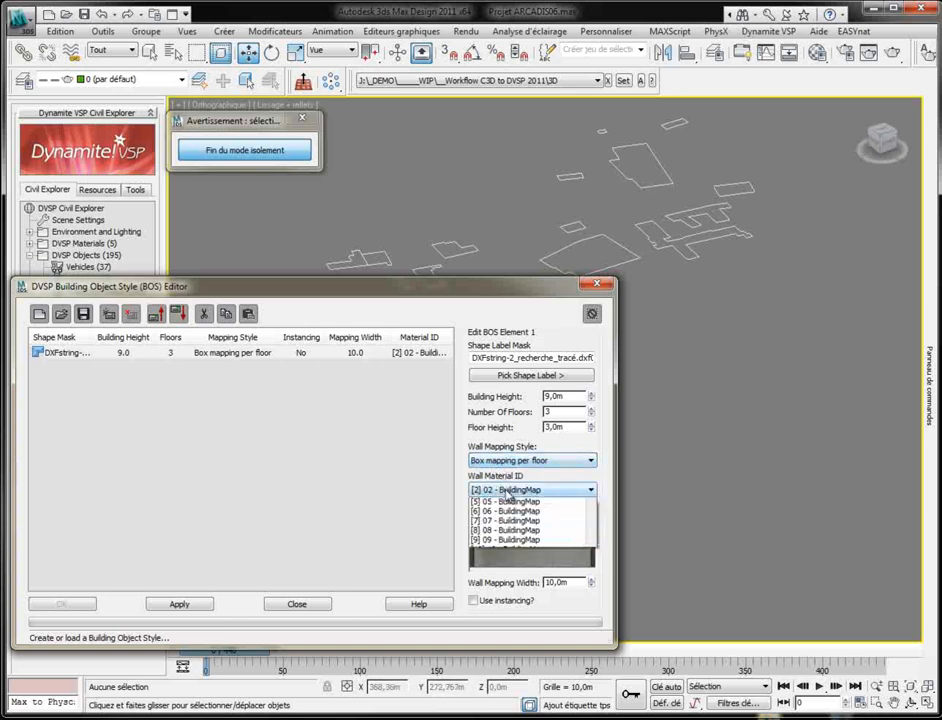
pyautogui.click(517, 498)
pyautogui.click(518, 495)
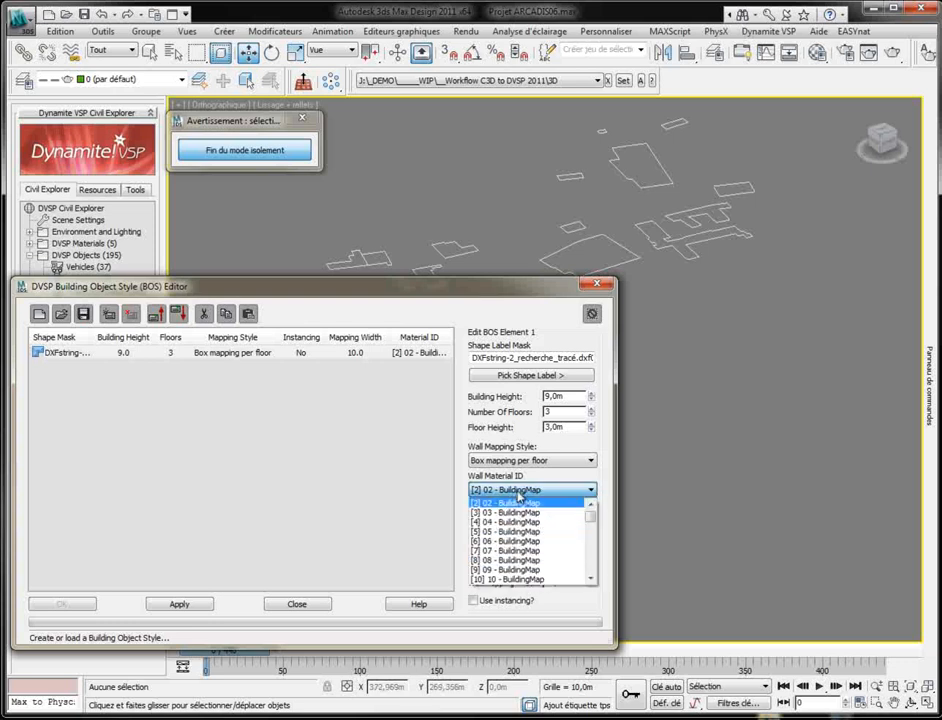
pyautogui.click(522, 509)
pyautogui.scroll(-4, 538, 494)
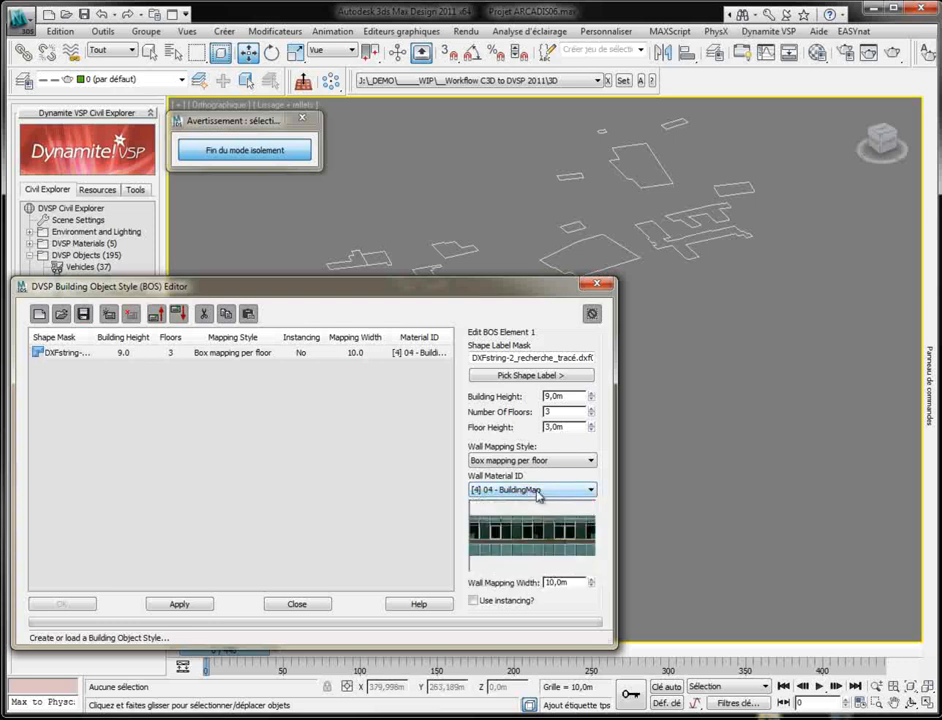
pyautogui.scroll(-4, 538, 494)
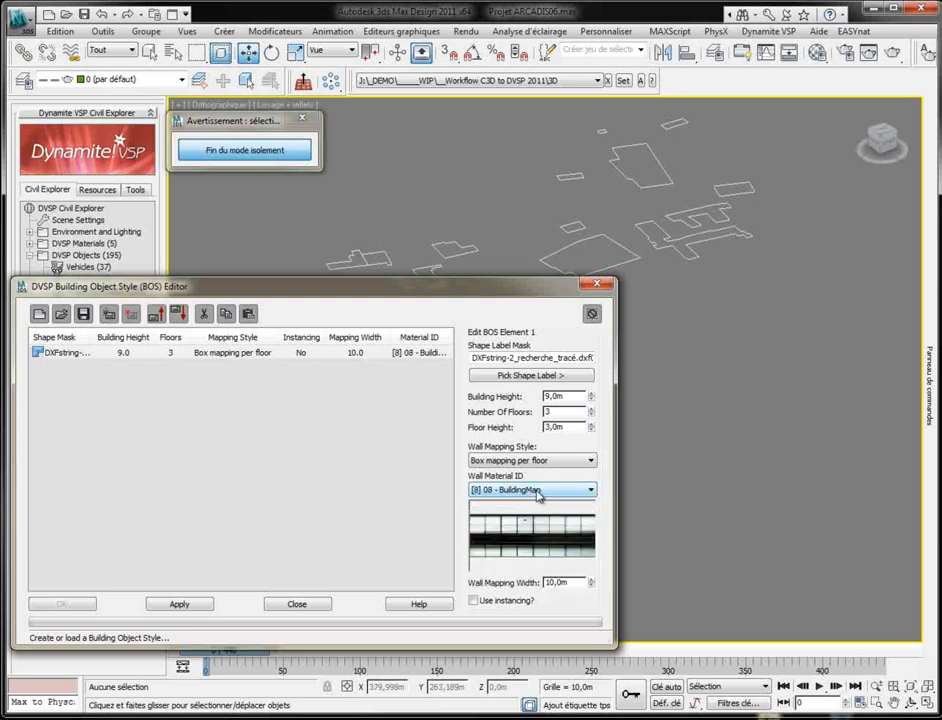
pyautogui.scroll(4, 538, 494)
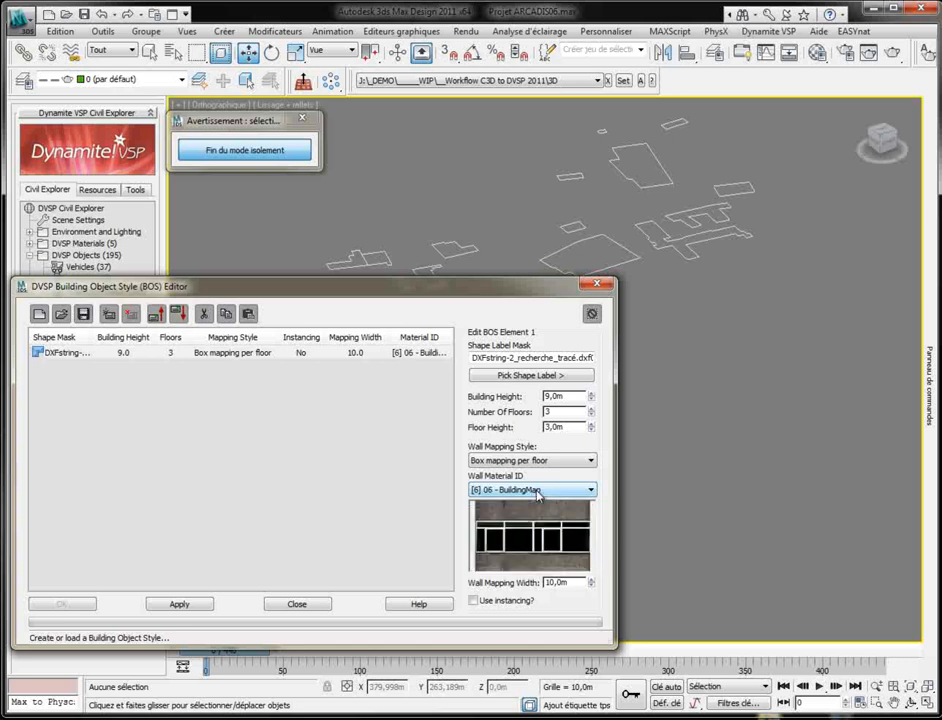
pyautogui.scroll(2, 538, 494)
pyautogui.scroll(-1, 538, 492)
# Step: Generate the buildings from the style and inspect their facades up close
pyautogui.click(179, 605)
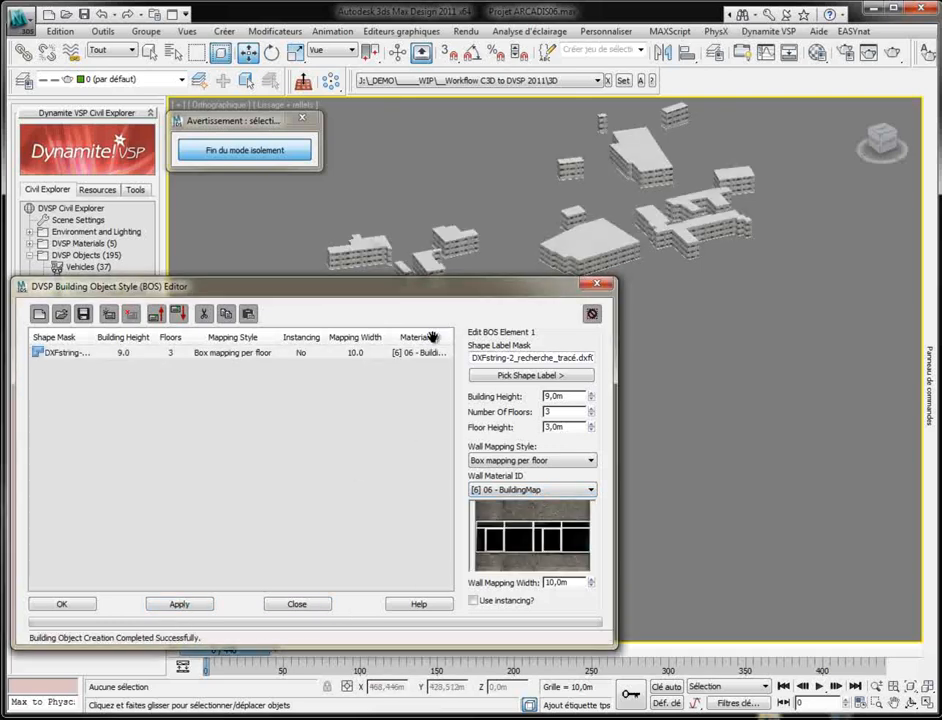
pyautogui.moveTo(544, 287); pyautogui.dragTo(386, 361)
pyautogui.moveTo(599, 324); pyautogui.dragTo(694, 328, button='middle')
pyautogui.scroll(2, 698, 325)
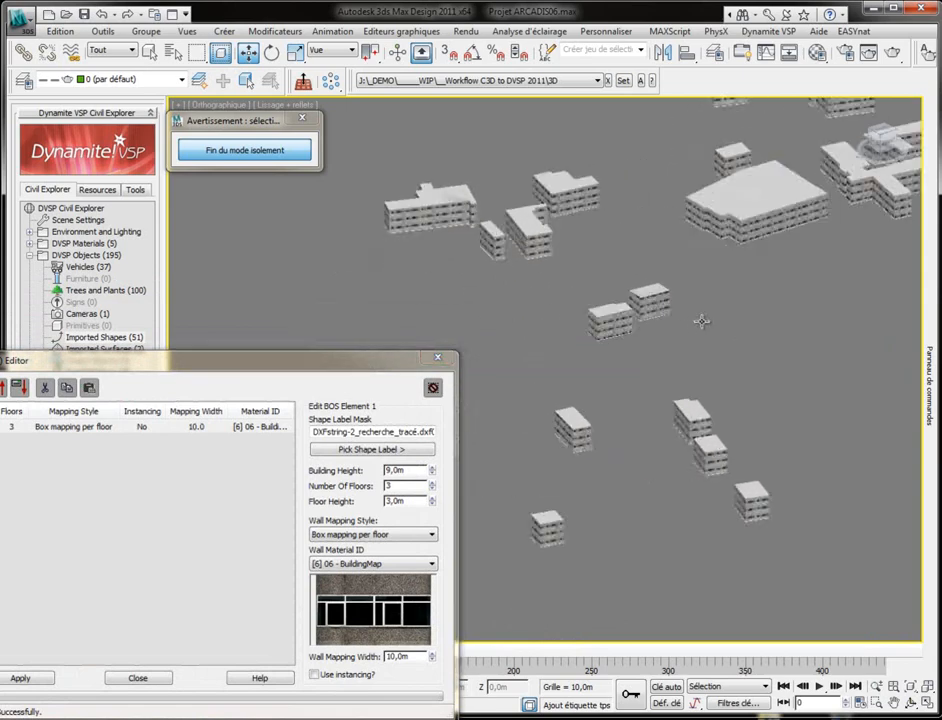
pyautogui.scroll(2, 623, 401)
pyautogui.moveTo(632, 346); pyautogui.dragTo(598, 431, button='middle')
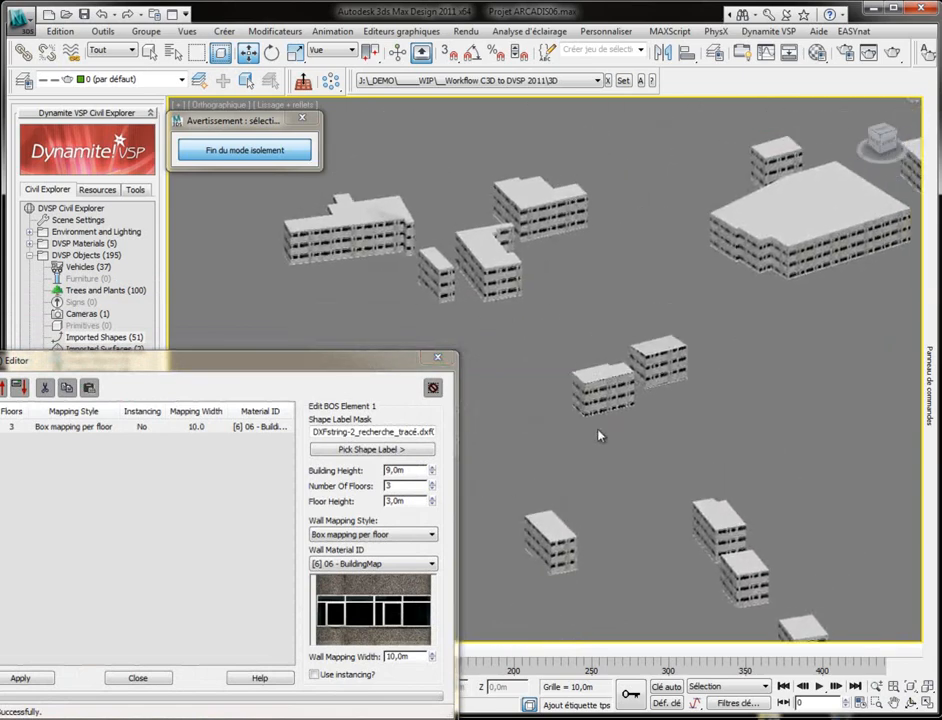
pyautogui.moveTo(719, 279); pyautogui.dragTo(468, 405, button='middle')
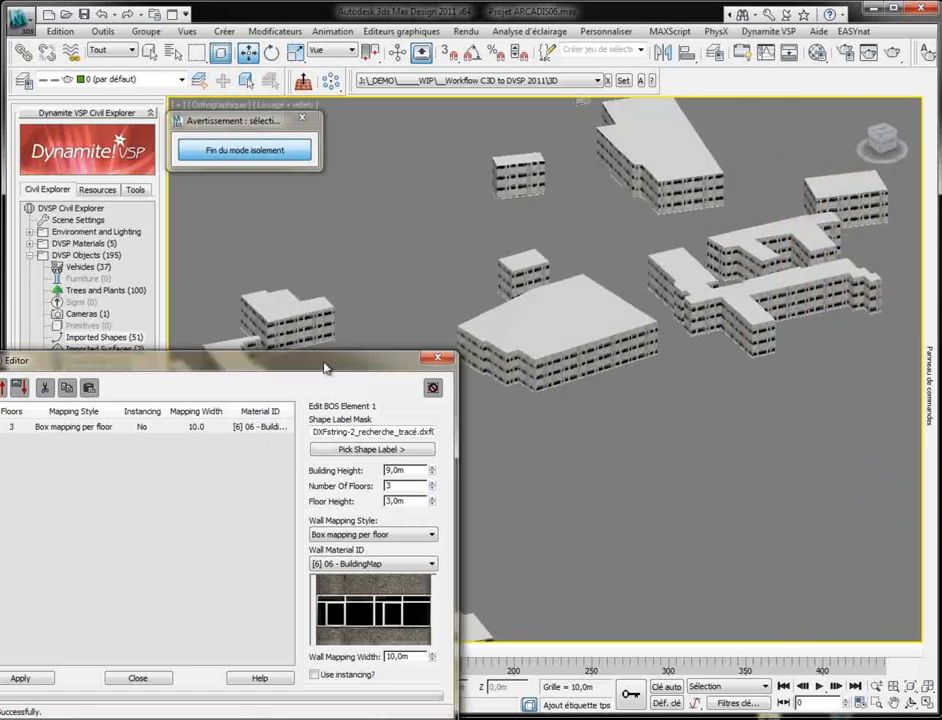
# Step: Accept and close the Building Object Style Editor without saving the style, and end isolation mode to show the whole project
pyautogui.moveTo(369, 363); pyautogui.dragTo(444, 313)
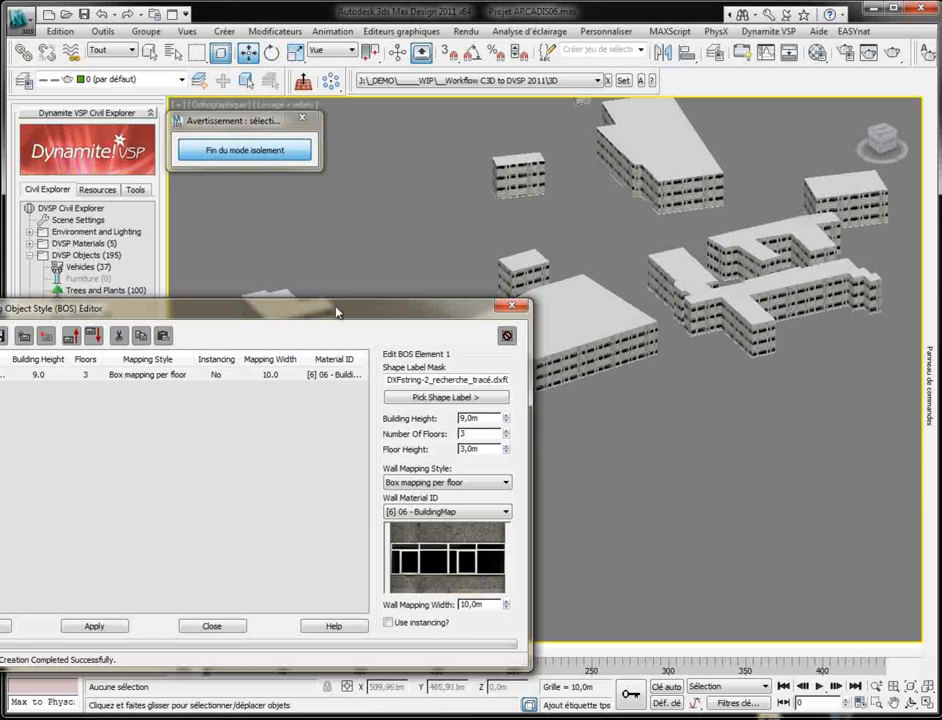
pyautogui.moveTo(338, 318); pyautogui.dragTo(523, 262)
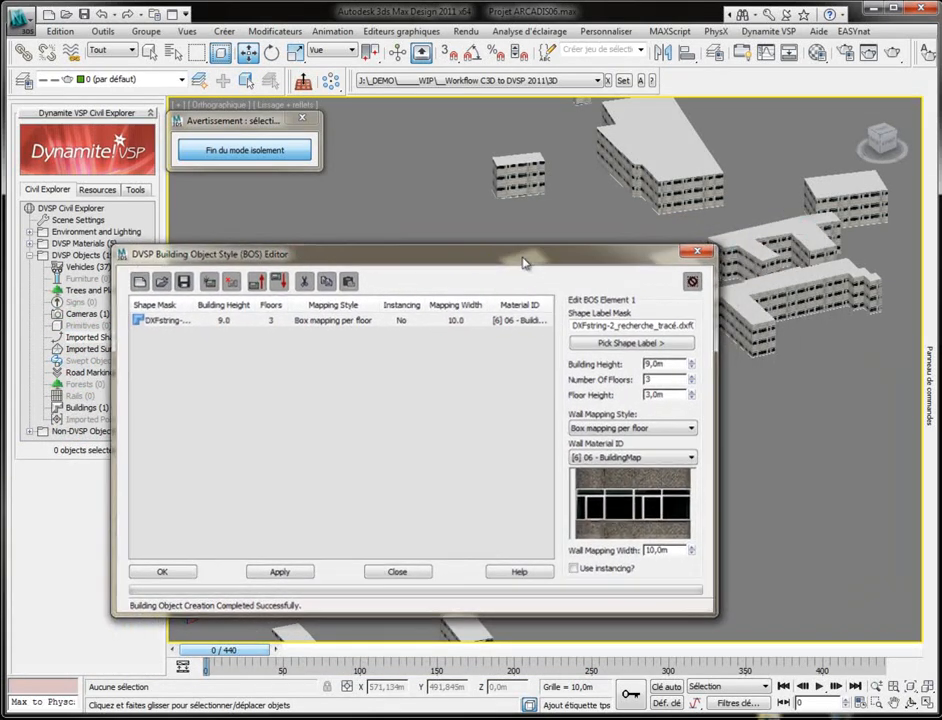
pyautogui.click(141, 576)
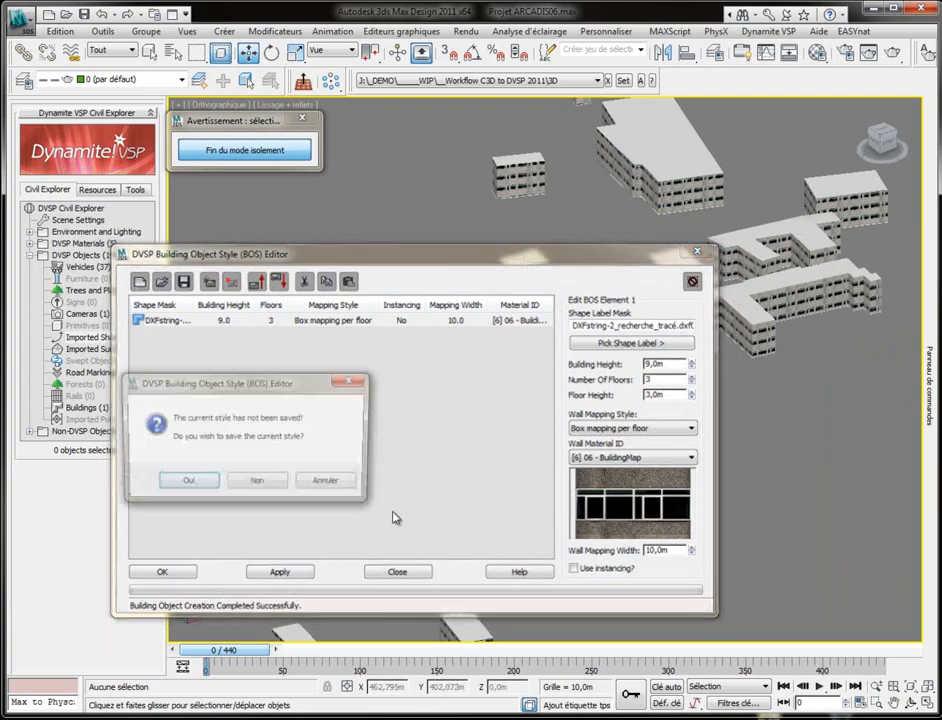
pyautogui.click(256, 482)
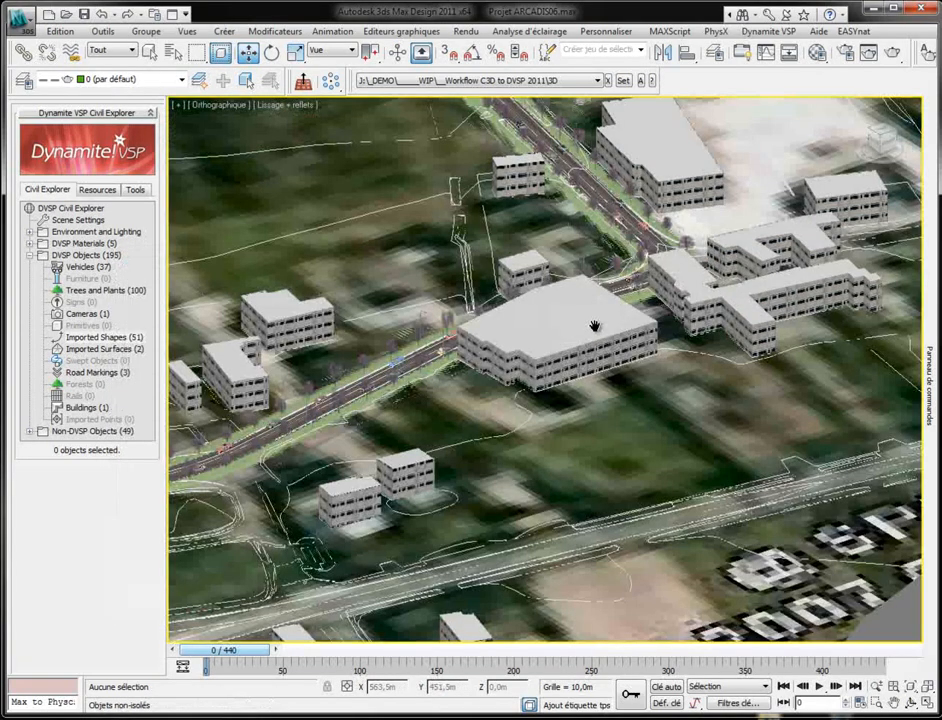
# Step: Switch the orthographic viewport to the 035mm Lens-001 camera view along the road
pyautogui.moveTo(595, 326); pyautogui.dragTo(716, 351, button='middle')
pyautogui.scroll(-2, 767, 316)
pyautogui.click(224, 105)
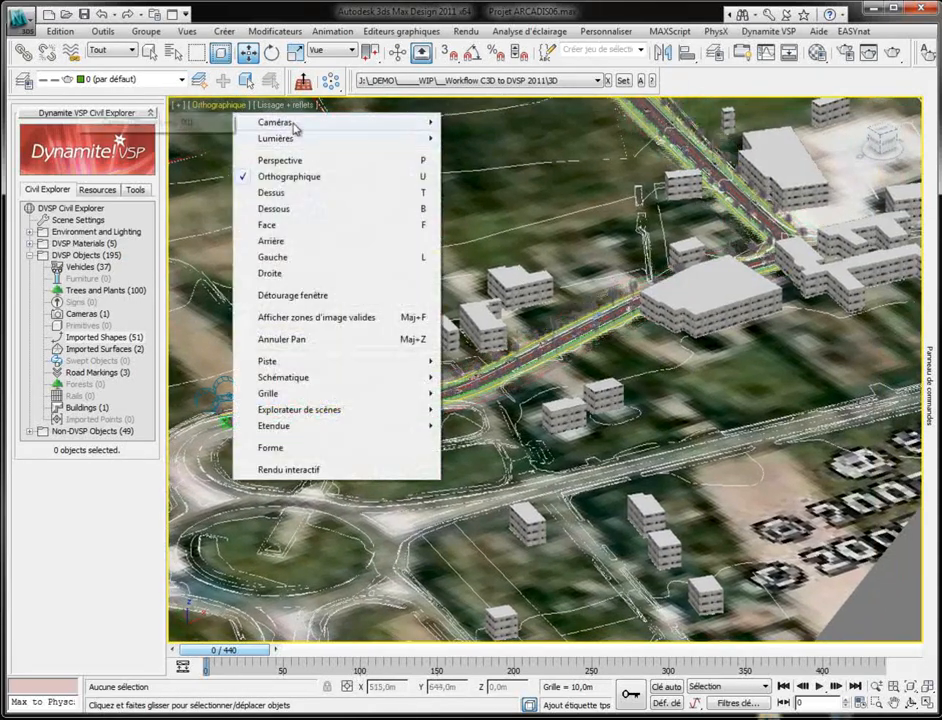
pyautogui.moveTo(285, 121)
pyautogui.click(137, 128)
pyautogui.click(220, 105)
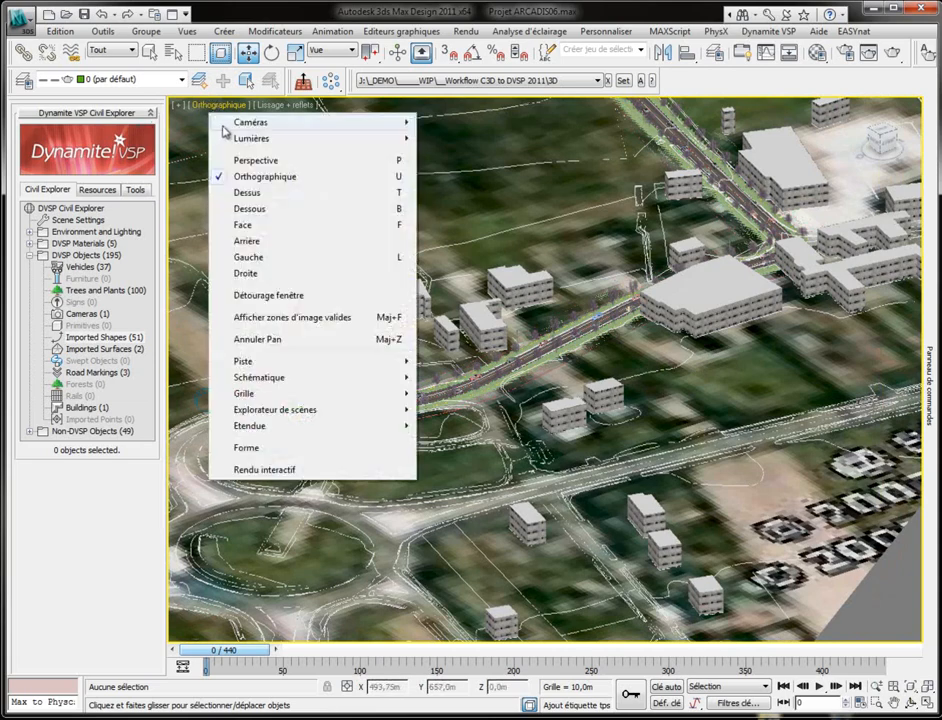
pyautogui.moveTo(250, 121)
pyautogui.click(132, 122)
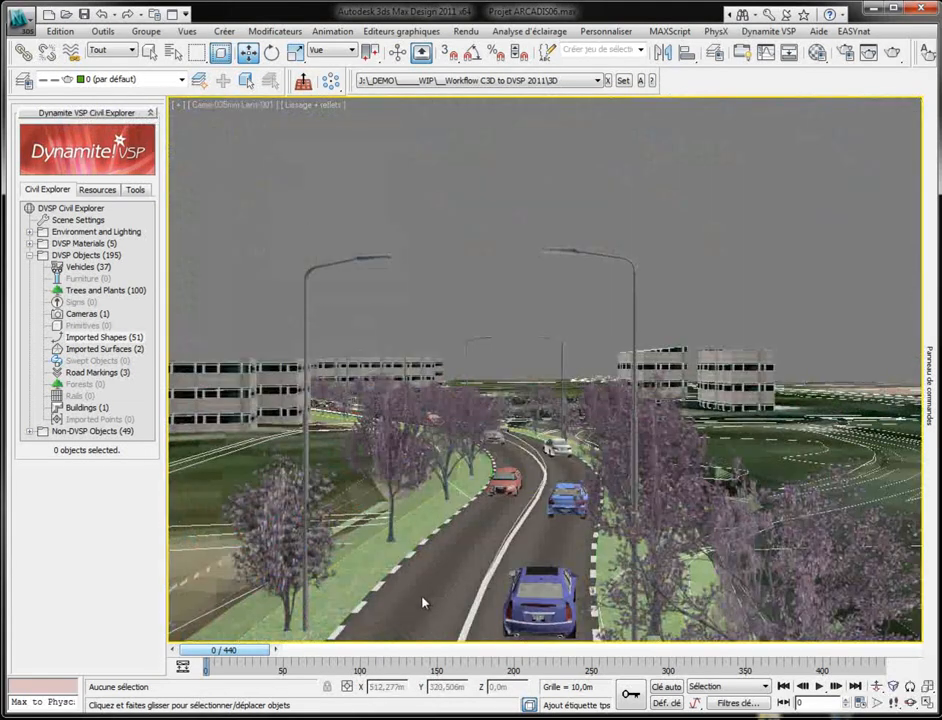
# Step: Play the camera animation along the road to review the buildings in context, stop it and return to frame 0
pyautogui.moveTo(245, 653); pyautogui.dragTo(254, 653)
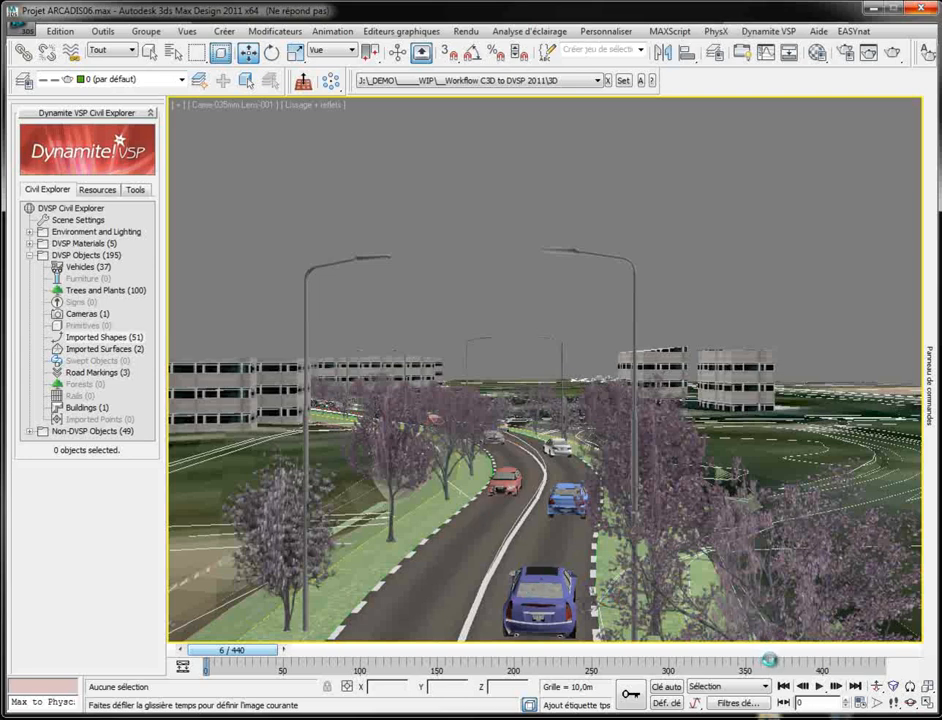
pyautogui.click(818, 688)
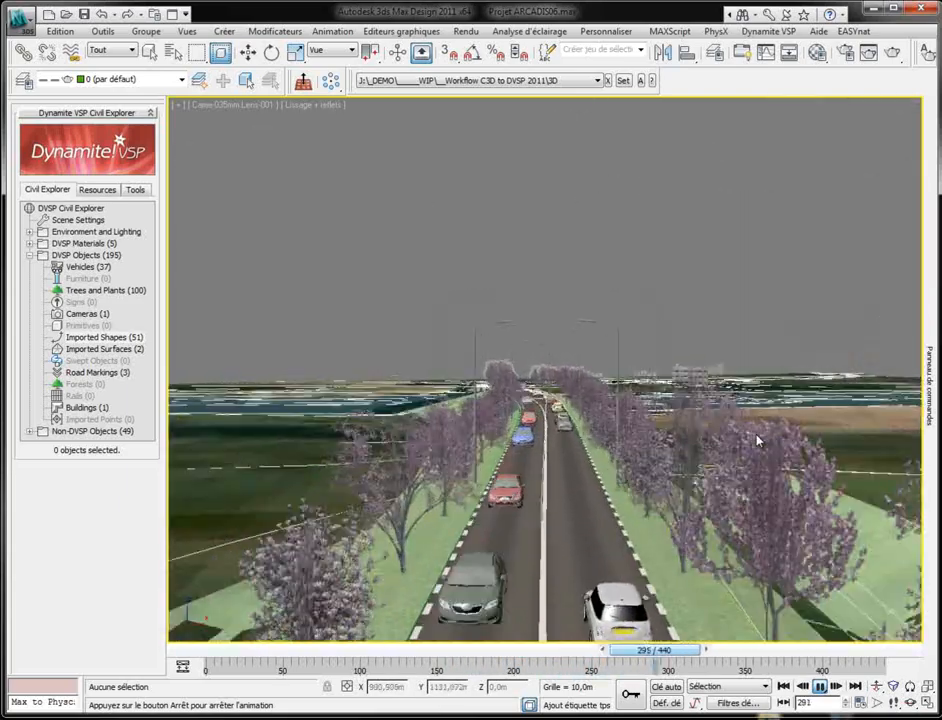
pyautogui.click(821, 688)
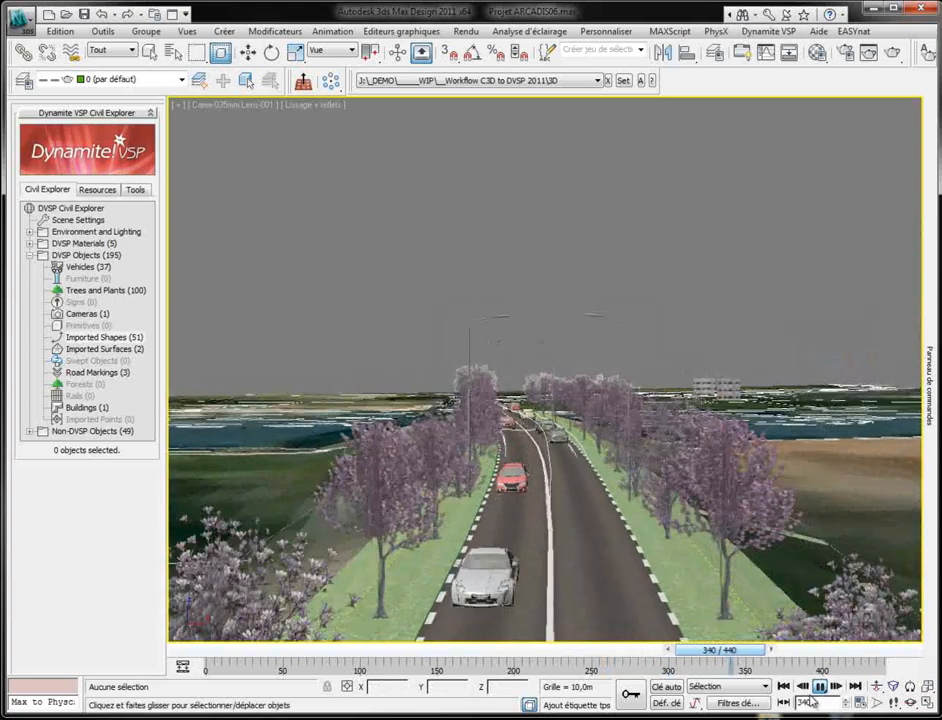
pyautogui.click(783, 686)
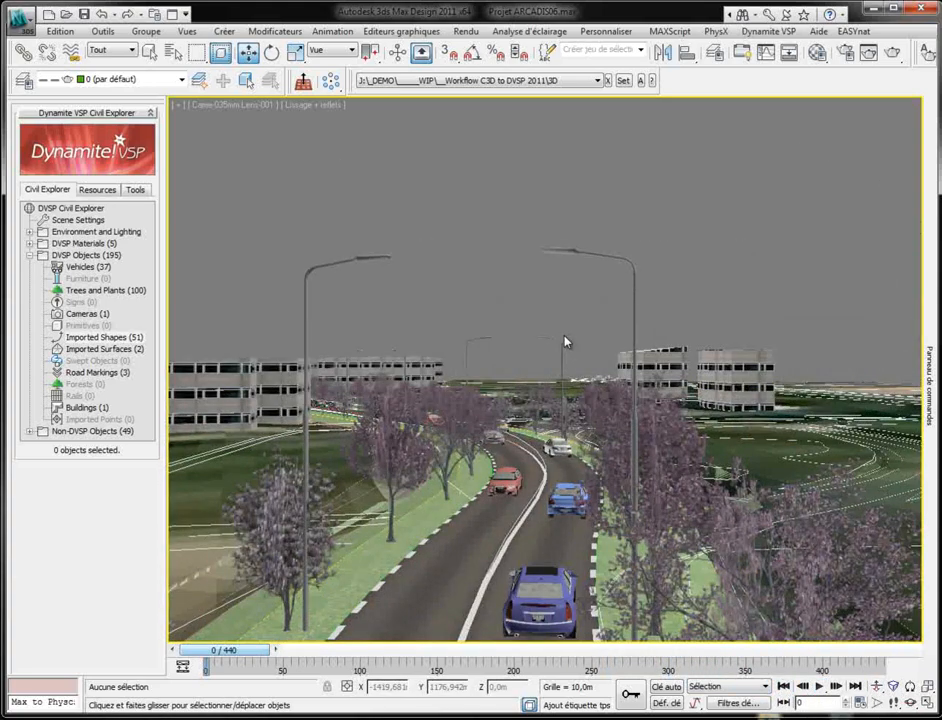